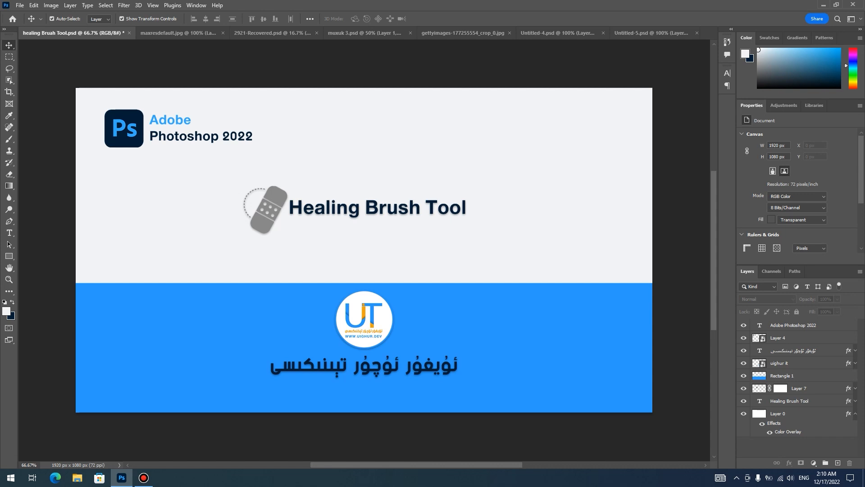
- Choose the Healing Brush tool and switch to the maxresdefault.jpg document
key("j")
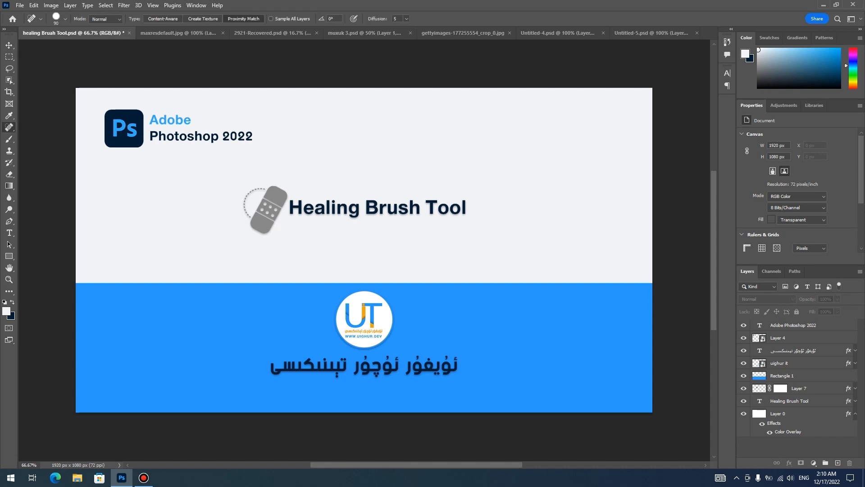
right_click(9, 128)
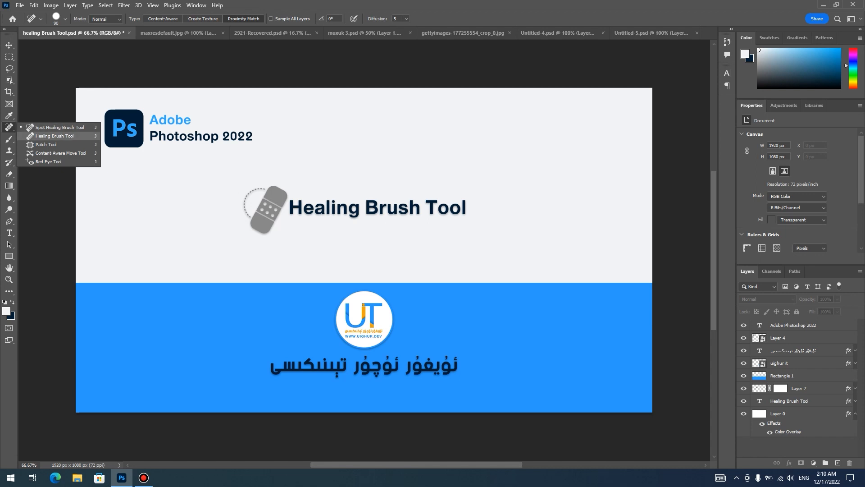
left_click(54, 136)
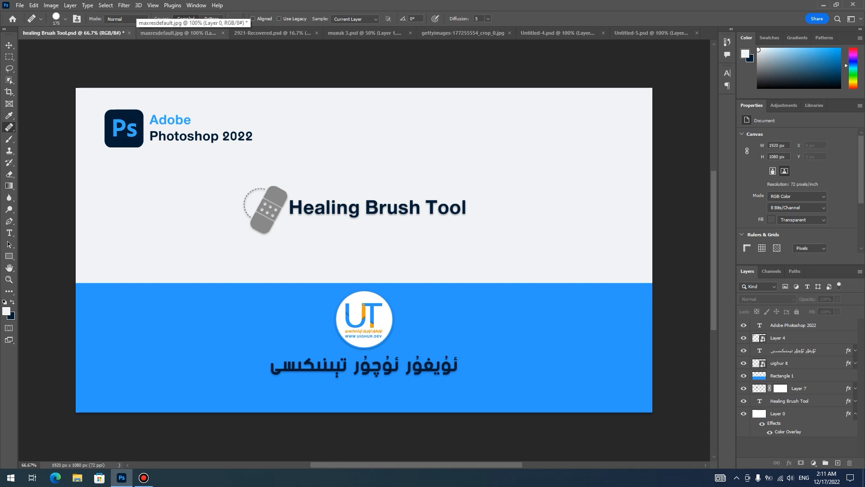
left_click(178, 33)
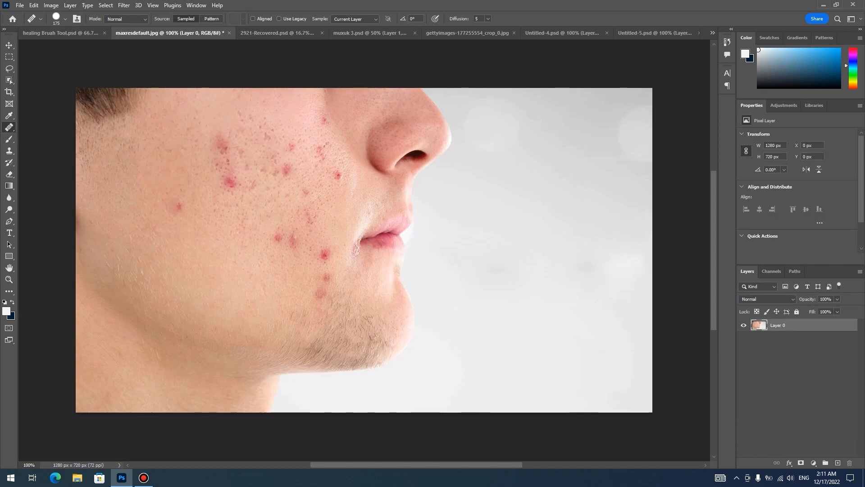
- Remove the pimples beside the mouth corner and on the cheek near the nose using a smaller Spot Healing Brush
right_click(9, 128)
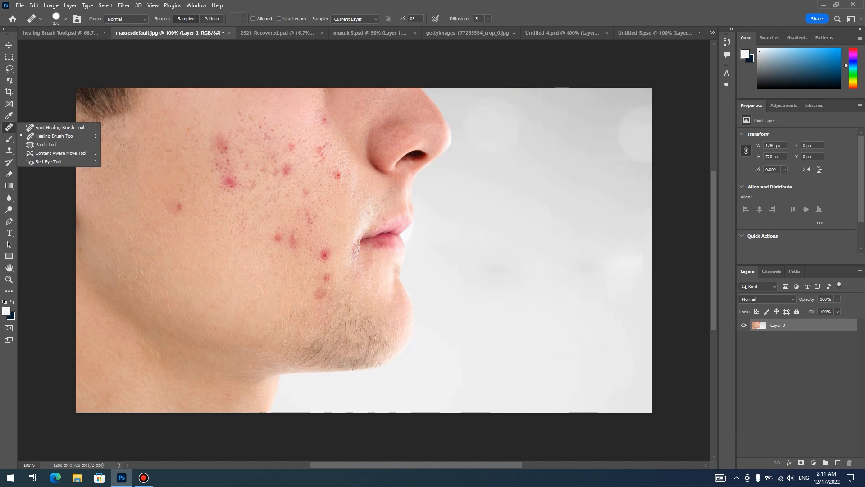
left_click(49, 127)
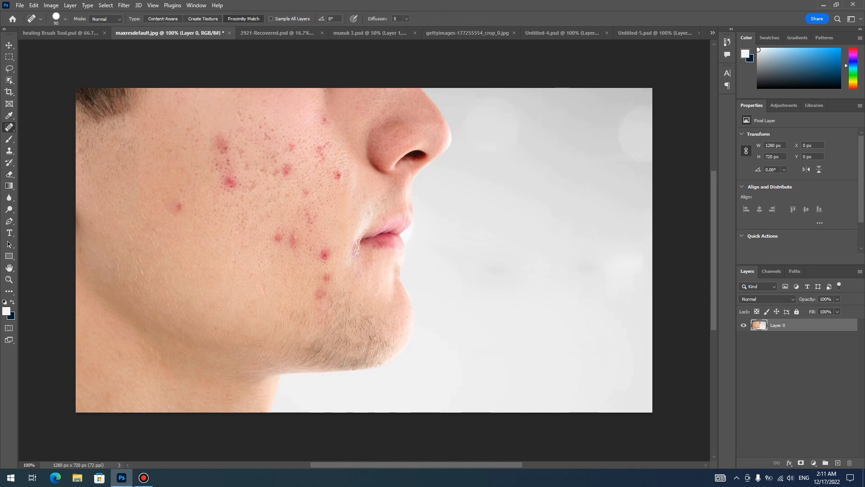
key("bracketleft")
key("bracketleft")
key("bracketleft")
key("bracketleft")
key("bracketleft")
left_click(325, 255)
left_click(323, 256)
left_click(327, 253)
left_click(338, 174)
- Heal the pimples on the outer cheek, above the chin and on the lower cheek with the Healing Brush, using clear skin as source
key("shift+j")
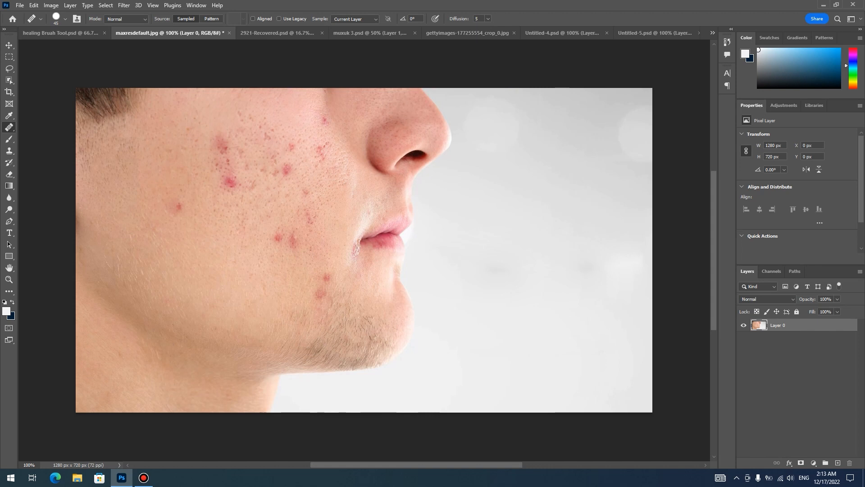
left_click(178, 207)
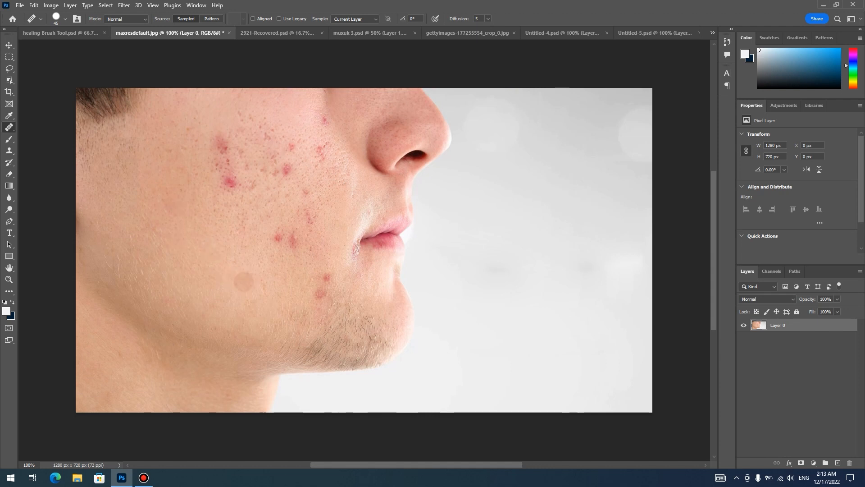
left_click(320, 294)
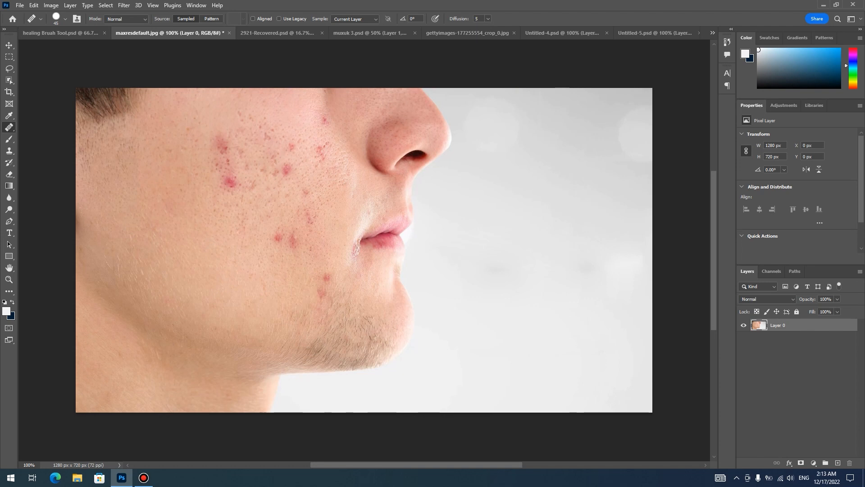
left_click(326, 277)
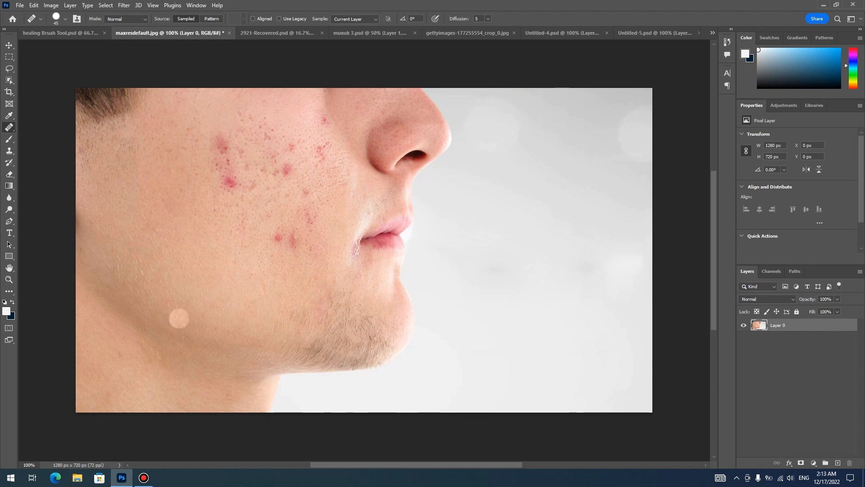
left_click(291, 239)
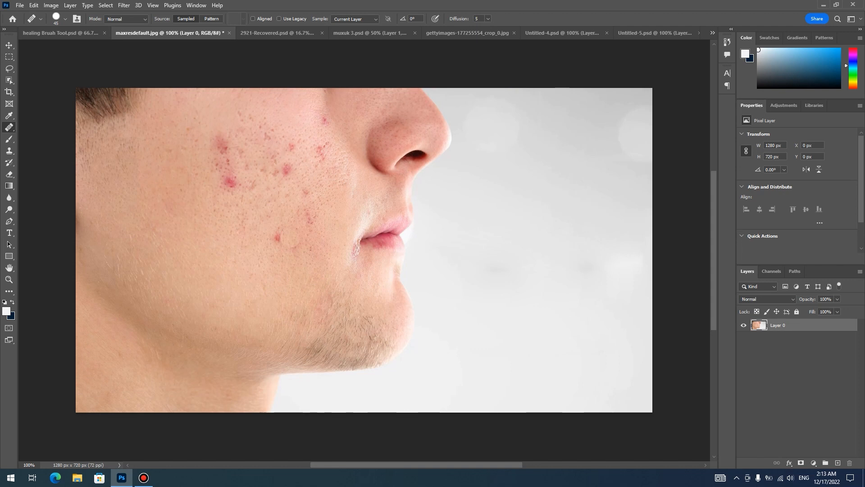
left_click(279, 238)
- Heal the red spots on the upper and middle cheek with the Healing Brush
left_click(231, 182)
left_click(222, 145)
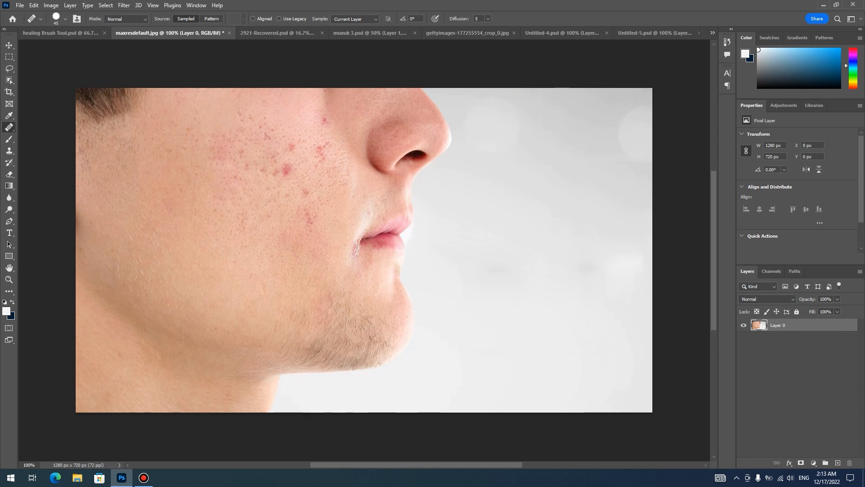
left_click(292, 142)
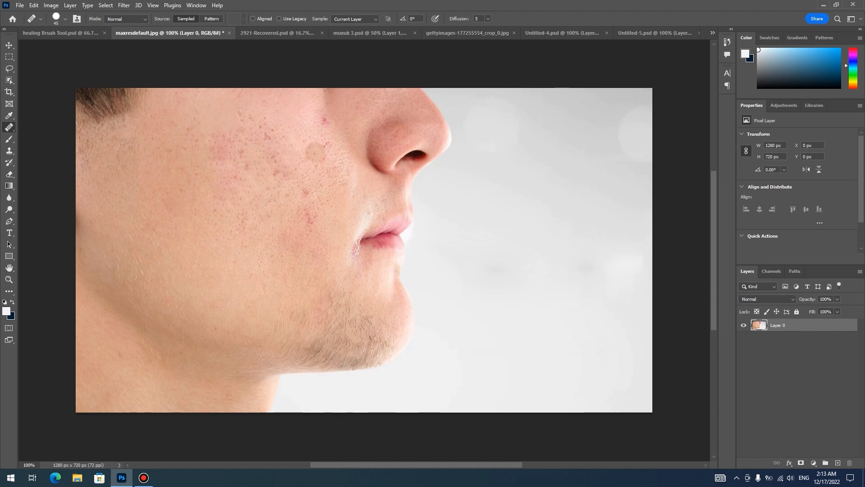
left_click(323, 162)
left_click(306, 192)
left_click(309, 218)
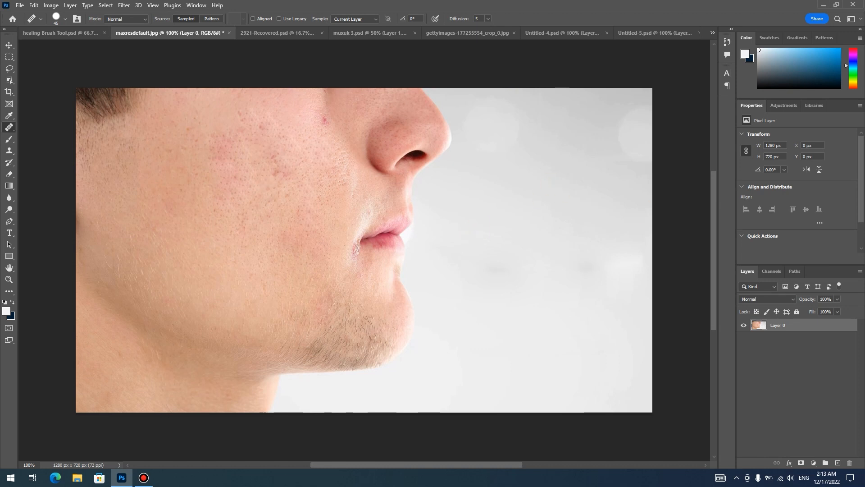
- Undo the Healing Brush strokes on the upper and middle cheek
key("ctrl+z")
key("ctrl+z")
key("ctrl+z")
key("ctrl+z")
key("ctrl+z")
key("ctrl+z")
key("ctrl+z")
key("ctrl+z")
key("ctrl+z")
key("ctrl+z")
key("ctrl+z")
key("ctrl+z")
key("ctrl+z")
key("ctrl+z")
key("ctrl+z")
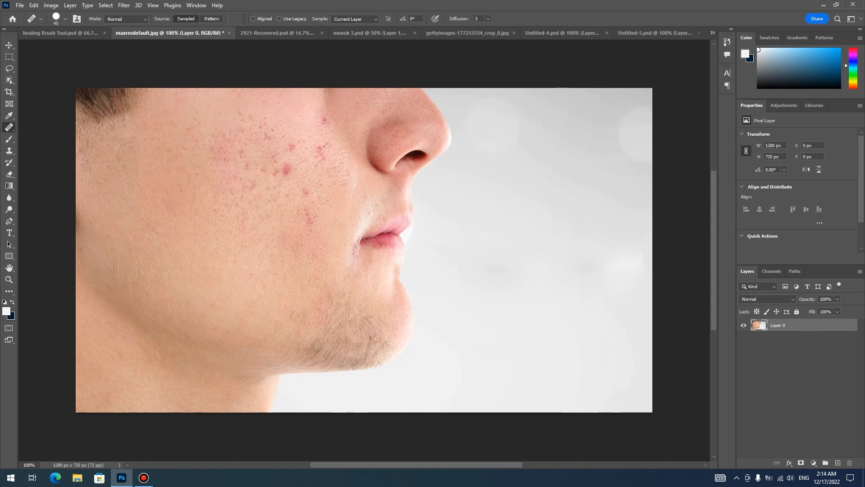
key("ctrl+z")
key("ctrl+z")
key("ctrl+z")
key("ctrl+z")
key("ctrl+z")
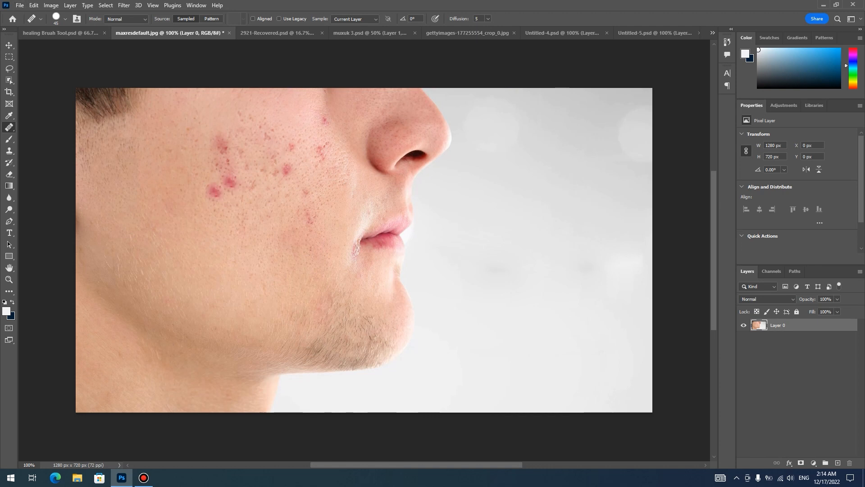
- Copy a sampled cheek pimple onto clear skin across the cheek, jaw and chin with the Healing Brush, redoing the last spot
left_click(194, 223)
left_click(175, 197)
left_click(175, 162)
left_click(181, 244)
left_click(220, 273)
left_click(231, 247)
left_click(220, 221)
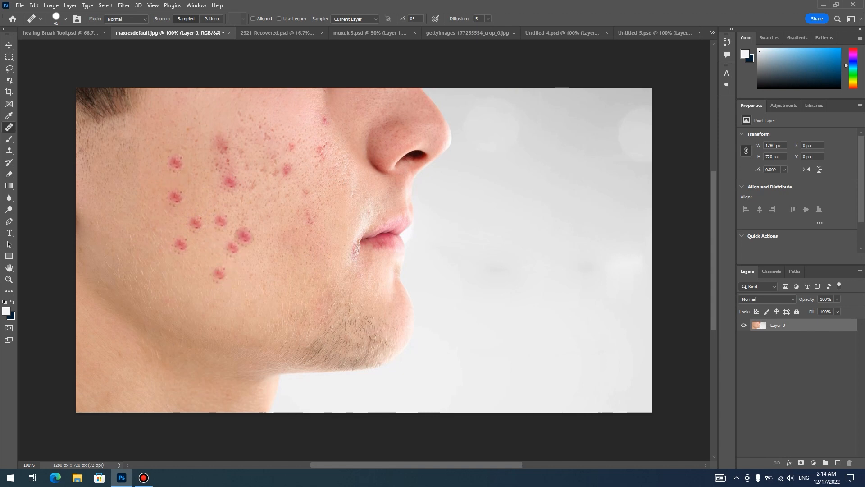
left_click(252, 283)
left_click(196, 278)
left_click(230, 305)
left_click(299, 314)
left_click(312, 291)
left_click(326, 268)
left_click(301, 116)
left_click(282, 108)
left_click(258, 193)
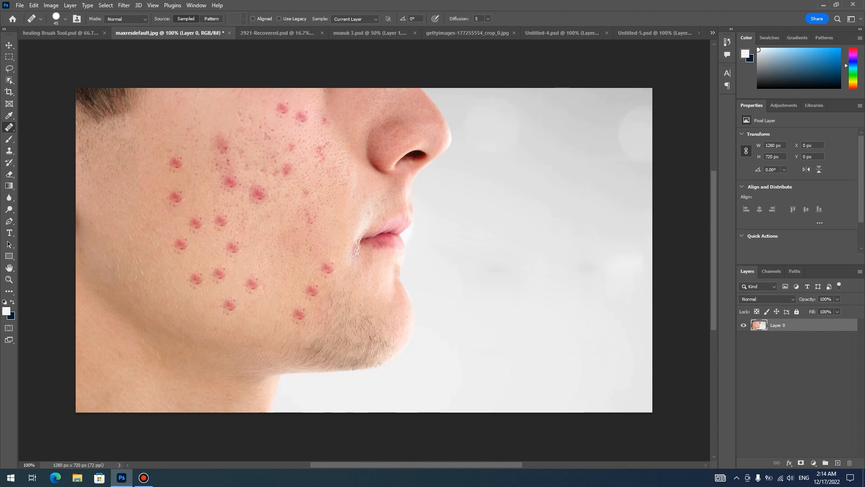
key("ctrl+z")
left_click(285, 205)
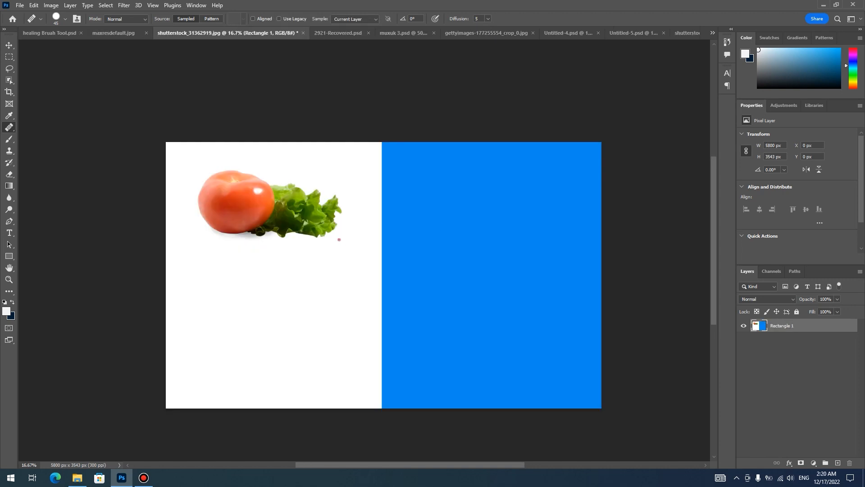
- In shutterstock_31362919.jpg, paint a copy of the tomato and lettuce below the original with a 600 px Healing Brush
left_click_drag(383, 275, 359, 254)
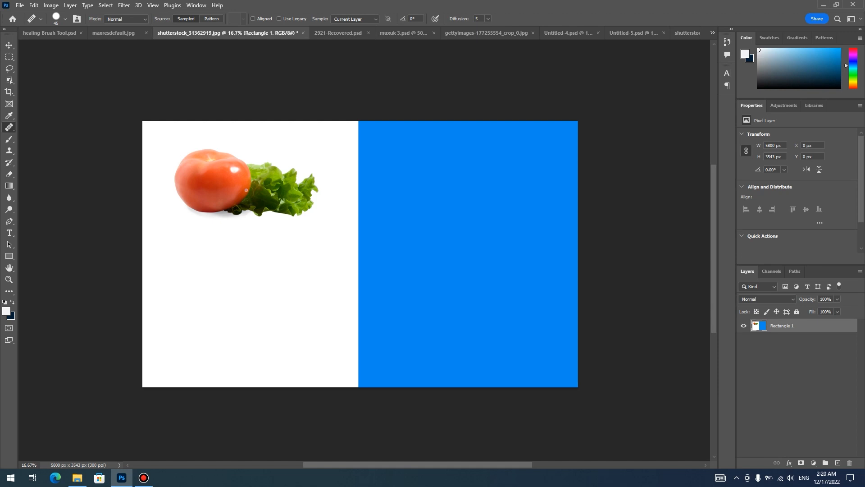
scroll(246, 190, "up", 1)
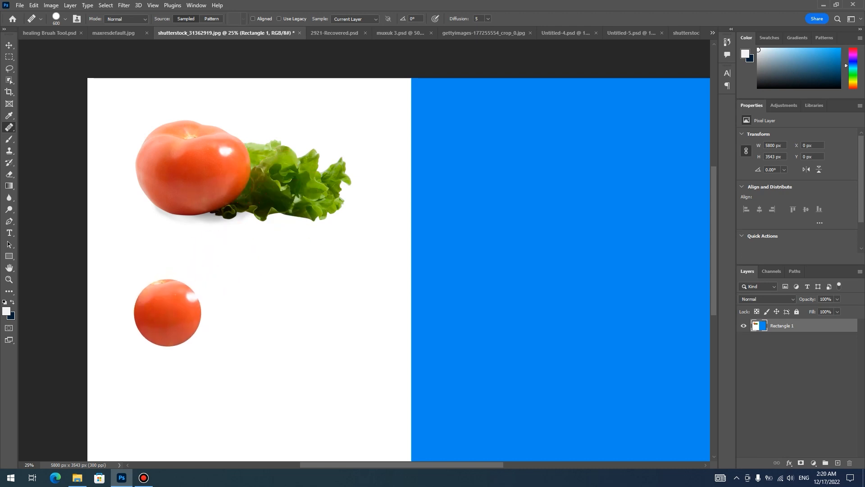
mouse_move(189, 305)
left_mouse_down()
mouse_move(171, 300)
mouse_move(207, 320)
mouse_move(203, 295)
mouse_move(145, 298)
left_mouse_up()
mouse_move(205, 315)
left_mouse_down()
mouse_move(288, 324)
mouse_move(208, 340)
left_mouse_up()
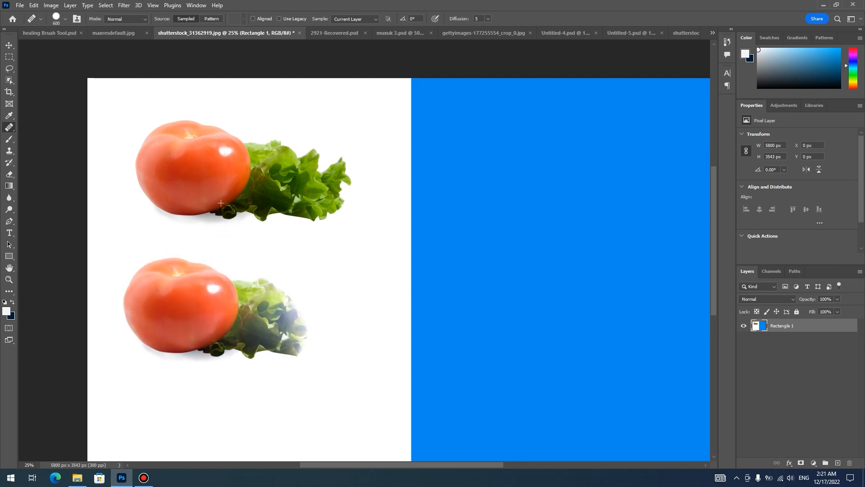
left_click_drag(274, 349, 279, 297)
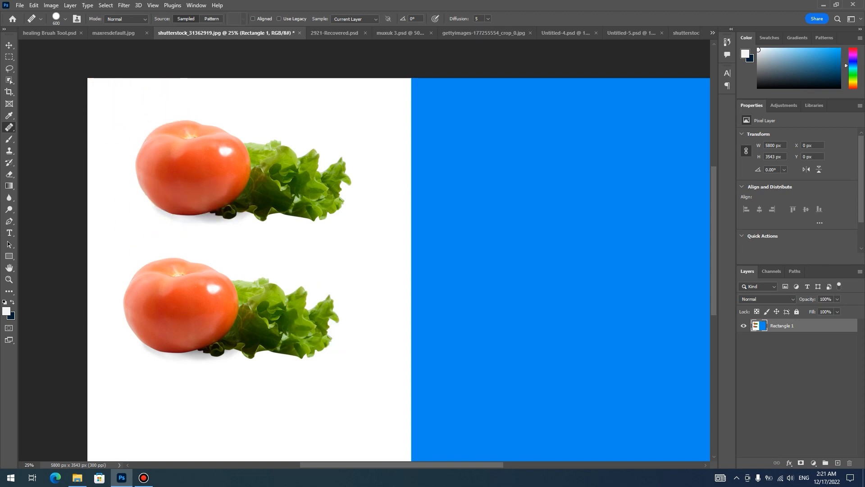
- Review the Healing Brush's size and hardness settings, clone source options and blending modes, keeping Normal mode
left_click(65, 19)
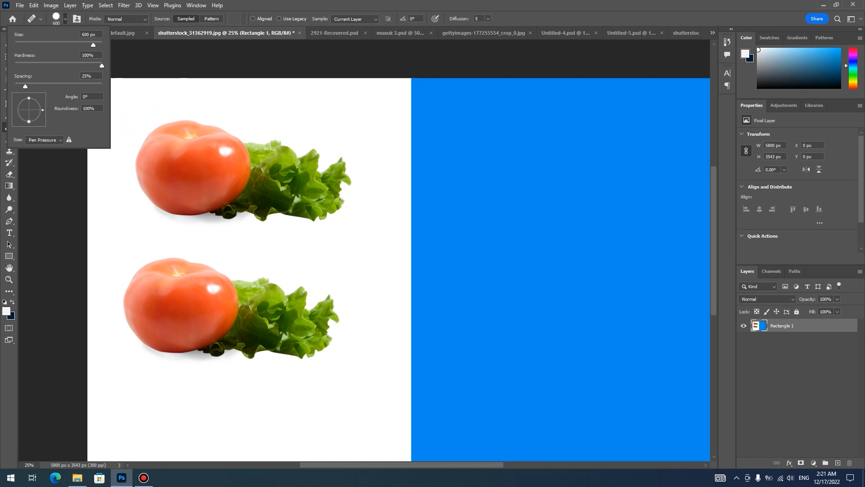
mouse_move(101, 65)
left_mouse_down()
mouse_move(42, 66)
mouse_move(102, 65)
left_mouse_up()
left_click(196, 6)
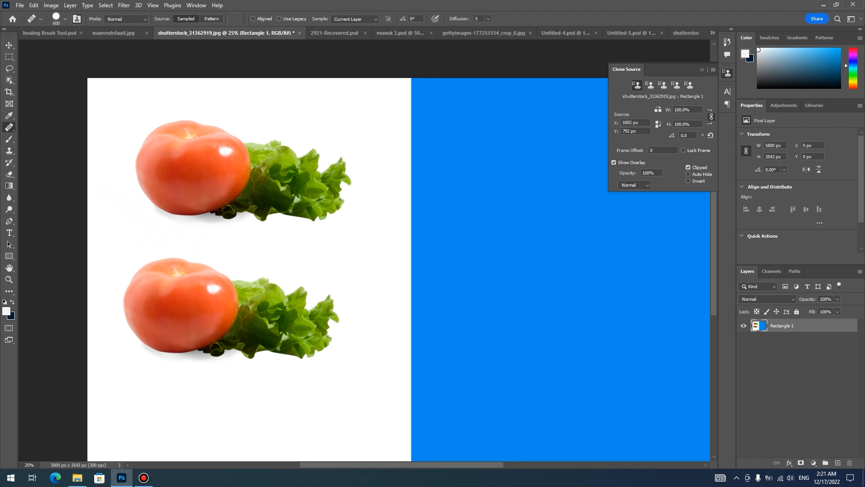
left_click(77, 18)
left_click(126, 19)
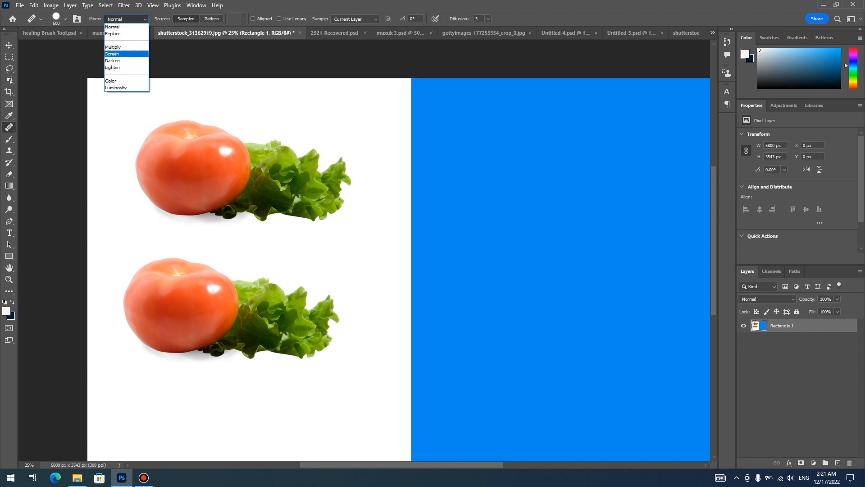
left_click(121, 27)
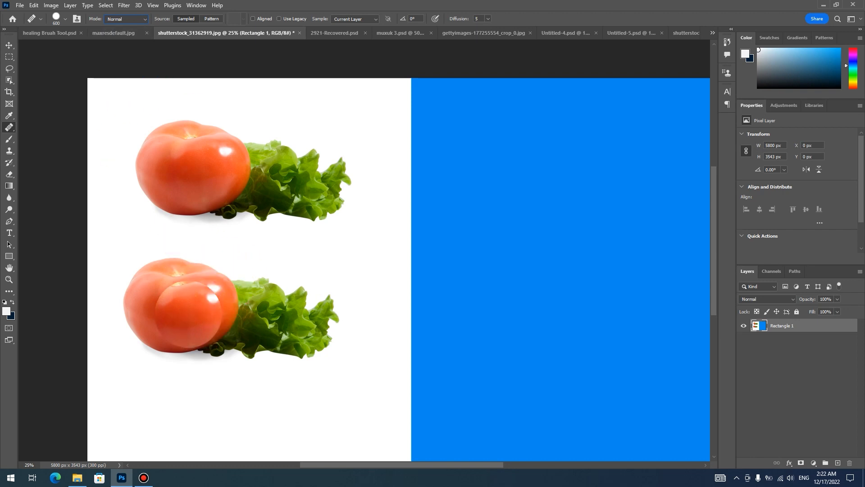
- Paint a copy of the tomato and lettuce onto the upper part of the blue area in Normal mode
left_click_drag(243, 288, 186, 312)
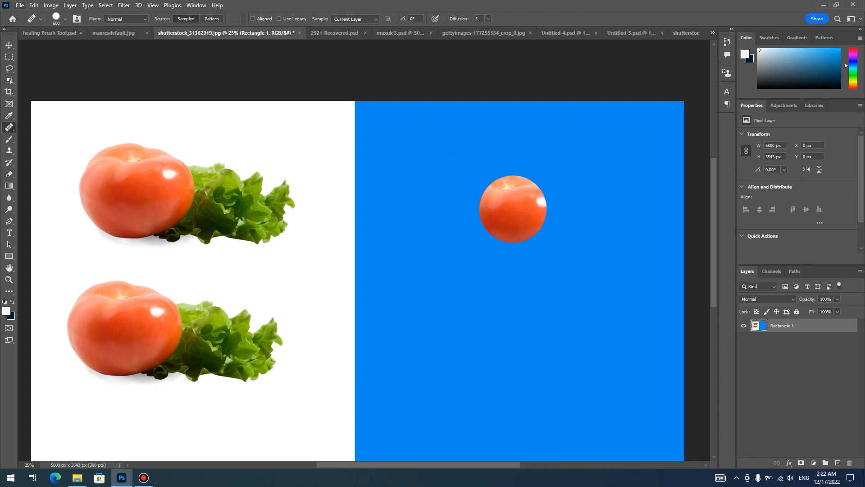
mouse_move(498, 203)
left_mouse_down()
mouse_move(473, 207)
mouse_move(500, 243)
mouse_move(527, 216)
mouse_move(478, 188)
left_mouse_up()
mouse_move(523, 237)
left_mouse_down()
mouse_move(582, 203)
mouse_move(604, 211)
mouse_move(626, 239)
mouse_move(608, 192)
mouse_move(635, 230)
left_mouse_up()
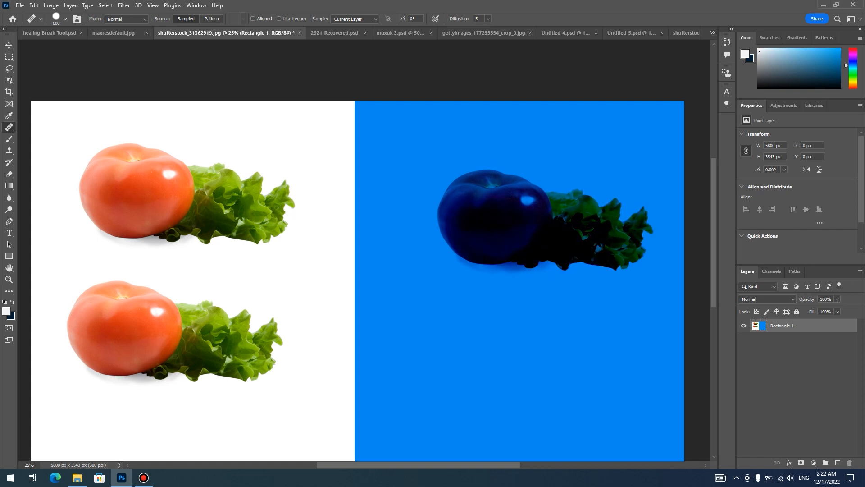
- Try painting the sampled tomato over the dark copy on the blue area, and undo the stroke
left_click_drag(546, 213, 549, 212)
mouse_move(632, 219)
left_mouse_down()
mouse_move(622, 245)
mouse_move(518, 216)
left_mouse_up()
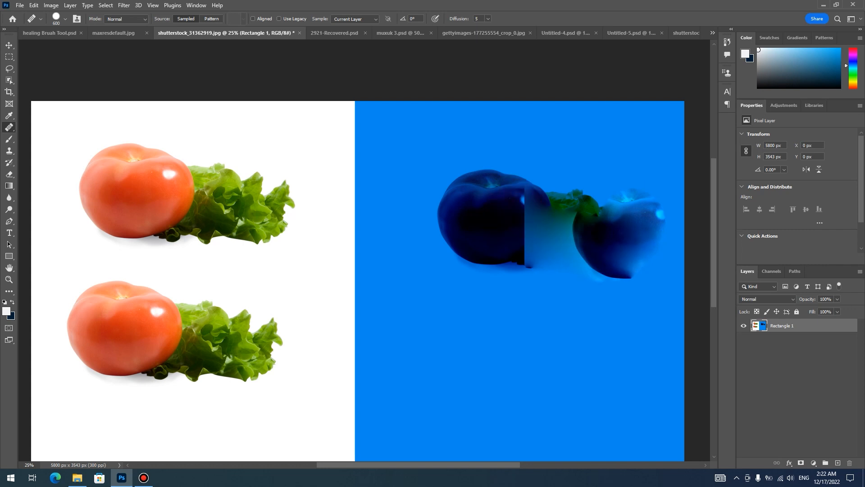
key("ctrl+z")
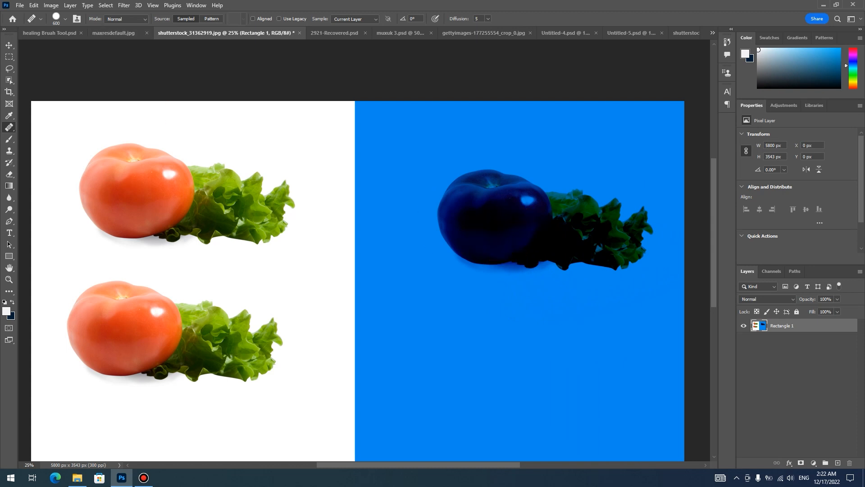
- Set the Healing Brush mode to Replace and paint a copy of the tomato and lettuce onto the lower blue area
left_click(127, 18)
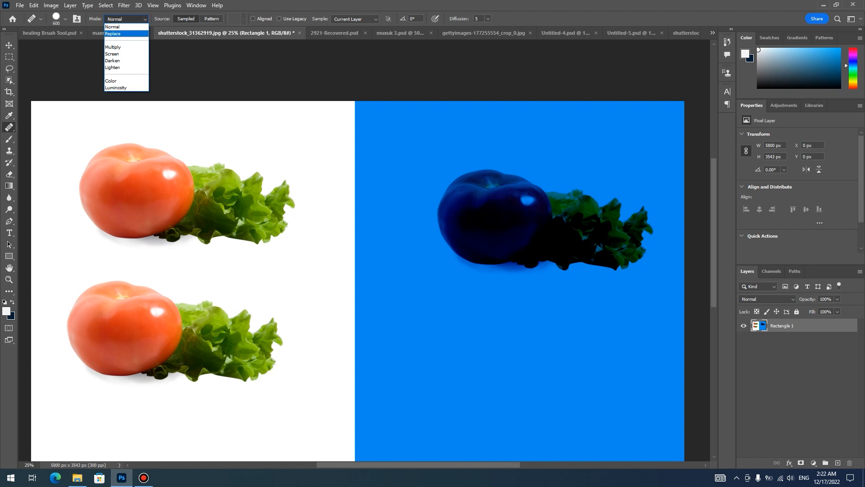
left_click(113, 33)
left_click(158, 197)
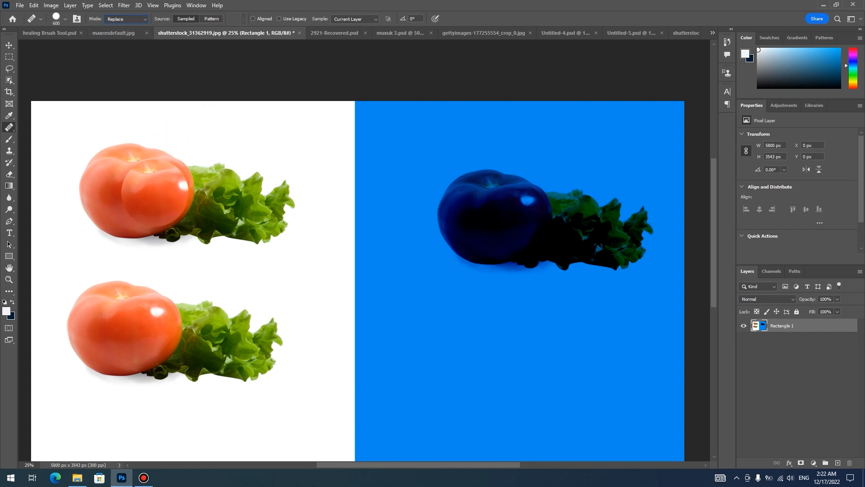
key("ctrl+z")
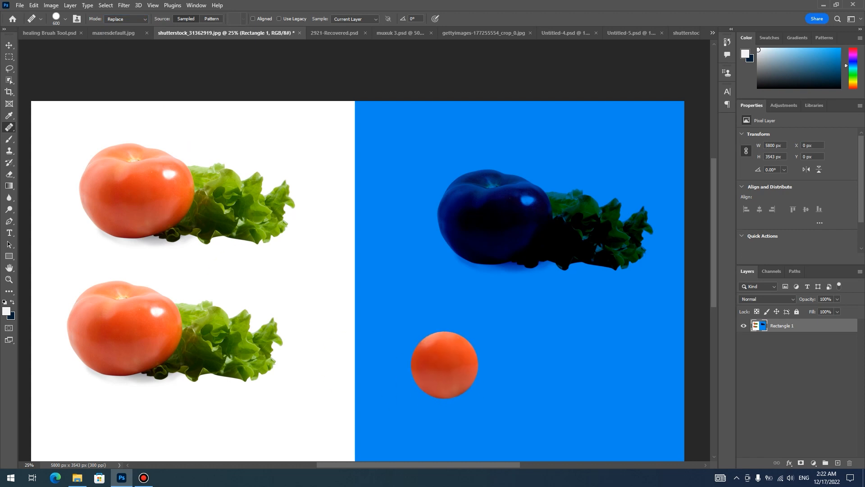
mouse_move(484, 353)
left_mouse_down()
mouse_move(437, 350)
mouse_move(509, 387)
mouse_move(484, 332)
mouse_move(513, 324)
mouse_move(606, 356)
mouse_move(608, 348)
left_mouse_up()
mouse_move(535, 383)
left_mouse_down()
mouse_move(628, 388)
mouse_move(642, 372)
left_mouse_up()
mouse_move(444, 328)
left_mouse_down()
mouse_move(484, 392)
mouse_move(574, 399)
left_mouse_up()
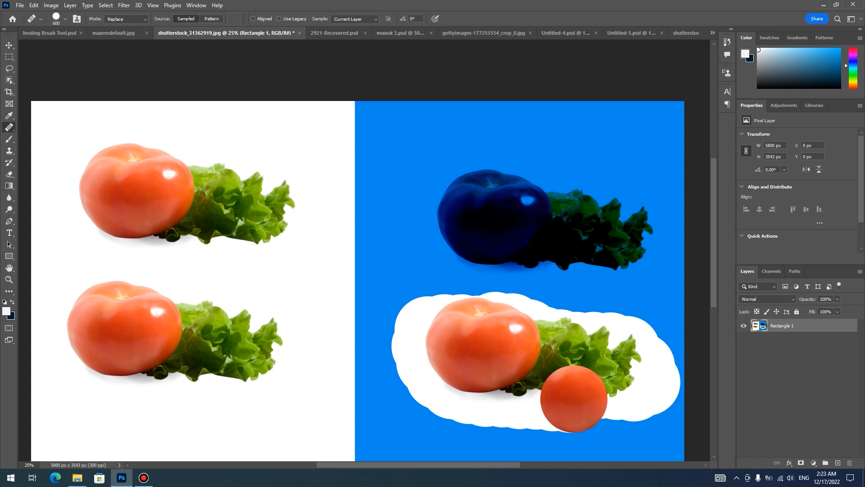
- Set the Healing Brush mode to Multiply and paint a copy of the tomato and lettuce along the bottom of the blue area
scroll(404, 244, "down", 3)
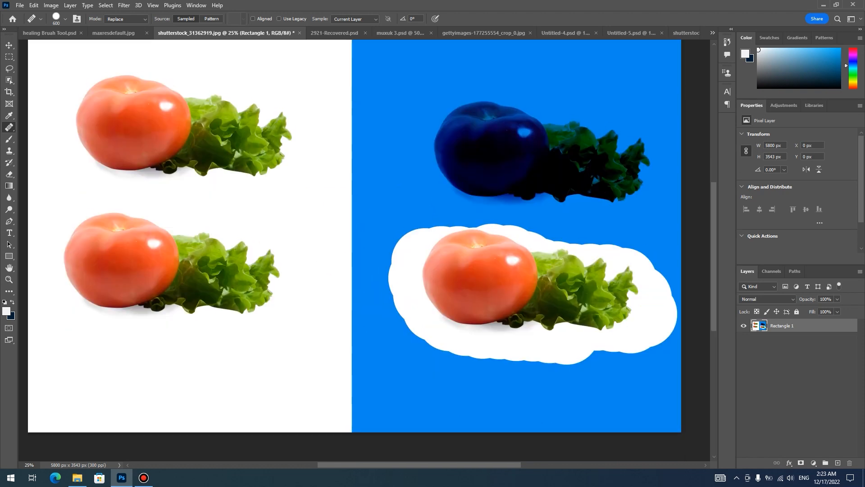
left_click(126, 18)
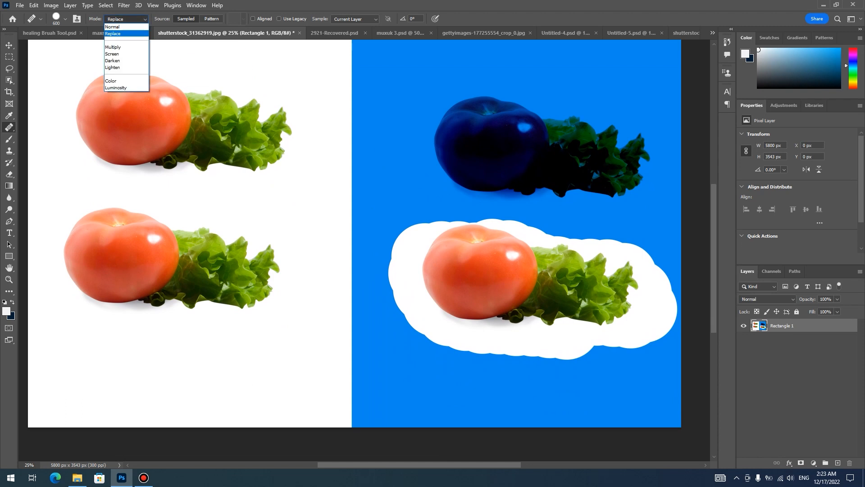
left_click(112, 47)
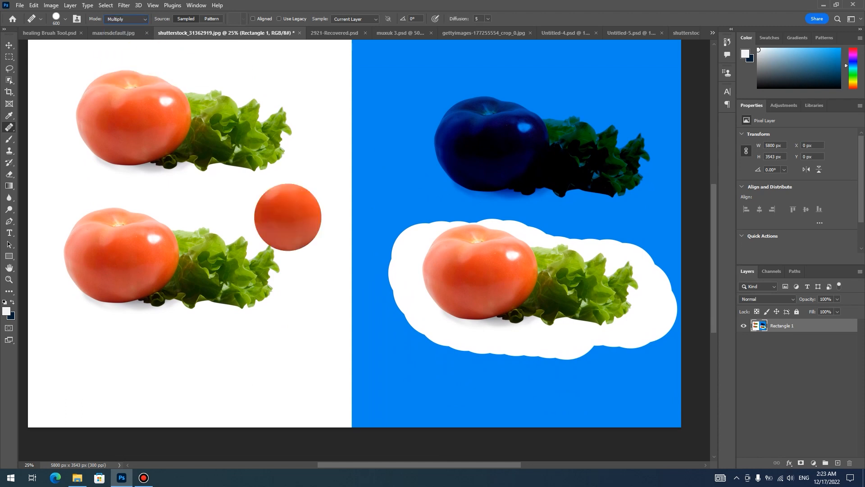
mouse_move(409, 386)
left_mouse_down()
mouse_move(491, 399)
mouse_move(432, 361)
mouse_move(411, 401)
mouse_move(535, 398)
left_mouse_up()
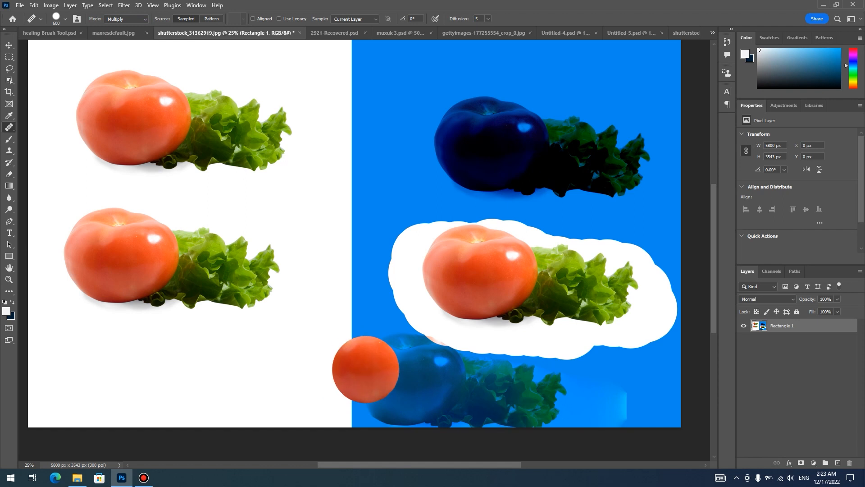
- Set the Healing Brush mode to Screen and paint copies of the tomato and lettuce along the upper edge of the blue area
left_click_drag(365, 210, 354, 276)
left_click(127, 19)
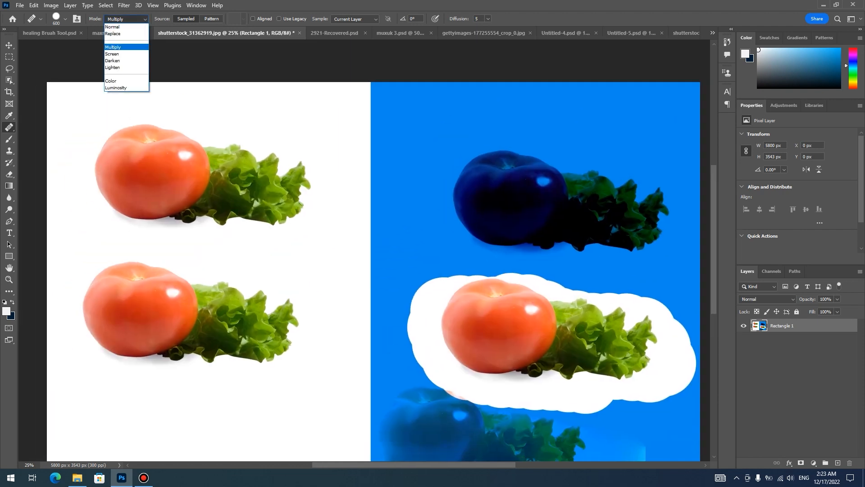
left_click(115, 53)
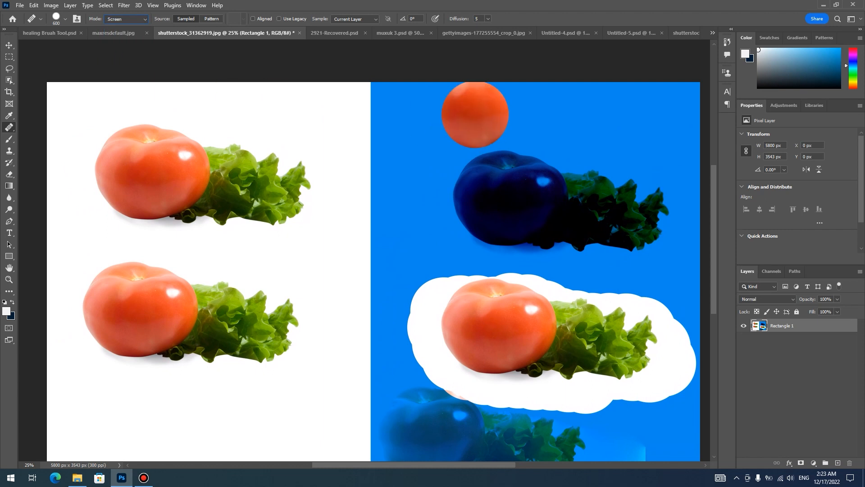
mouse_move(512, 125)
left_mouse_down()
mouse_move(509, 117)
mouse_move(585, 115)
mouse_move(491, 111)
mouse_move(517, 119)
left_mouse_up()
left_click_drag(603, 112, 581, 109)
mouse_move(569, 106)
left_mouse_down()
mouse_move(514, 104)
mouse_move(612, 110)
left_mouse_up()
left_click_drag(493, 117, 635, 111)
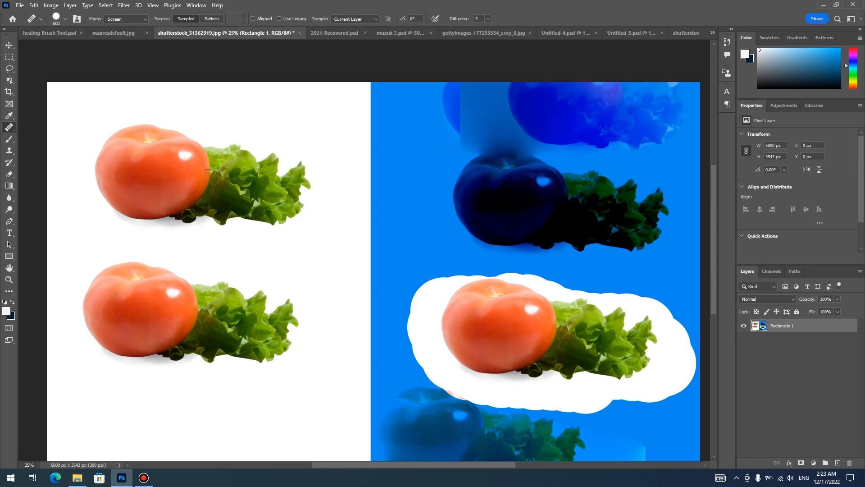
left_click_drag(474, 93, 519, 122)
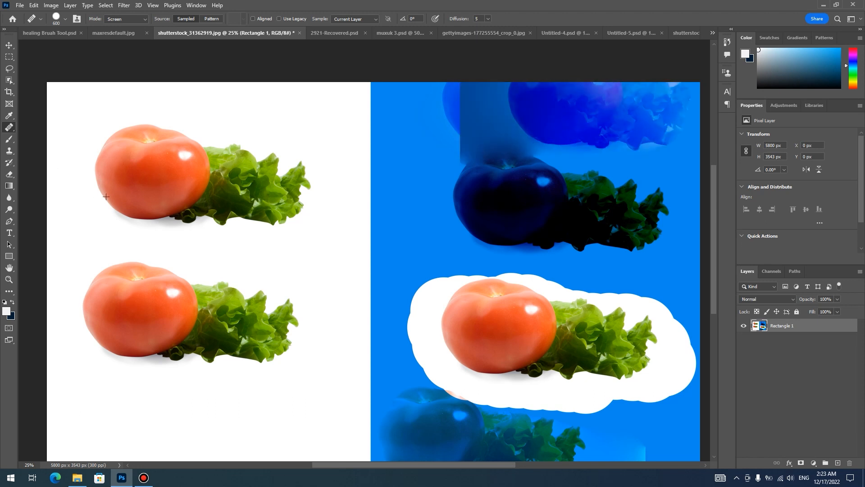
left_click_drag(636, 138, 670, 109)
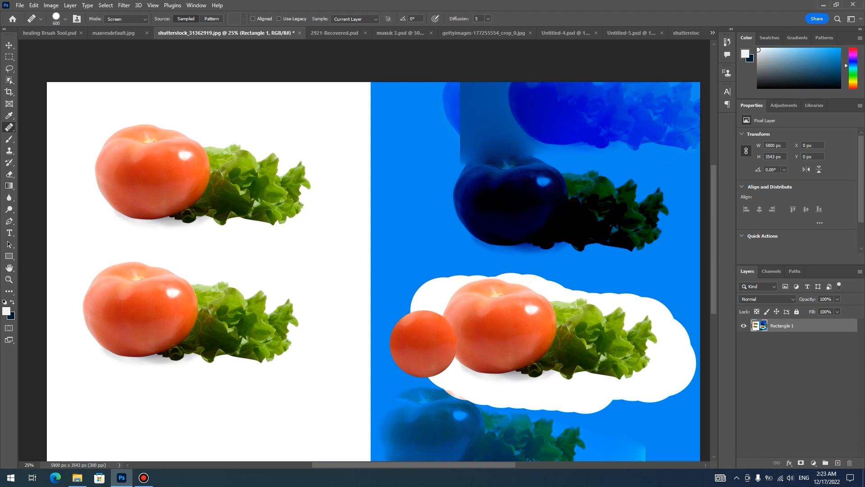
- Set the Healing Brush mode to Luminosity and paint a copy of the tomato and lettuce at the bottom of the white area
left_click_drag(222, 229, 279, 175)
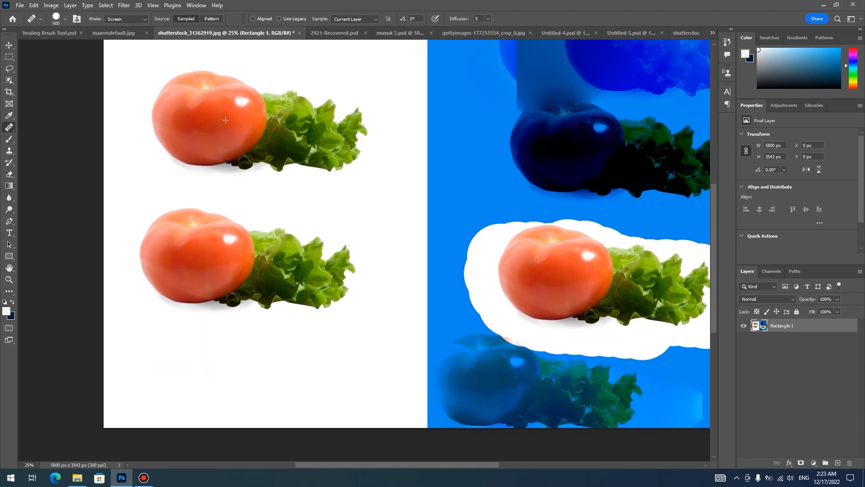
left_click(126, 19)
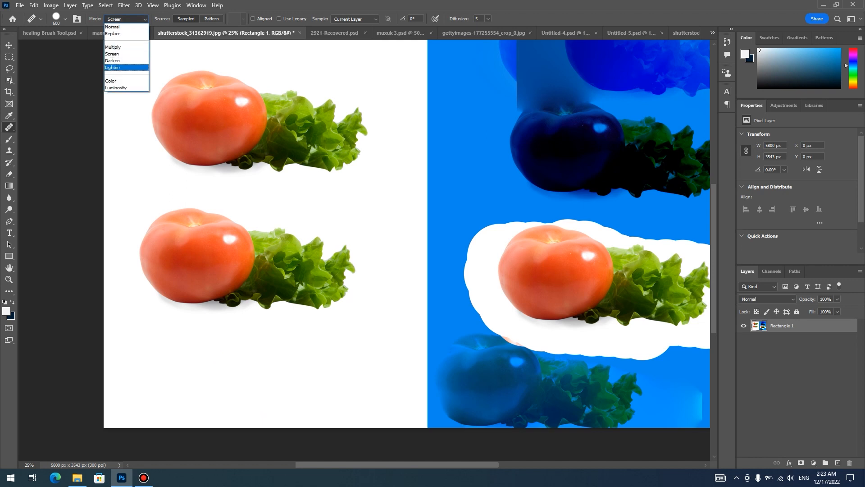
left_click(111, 81)
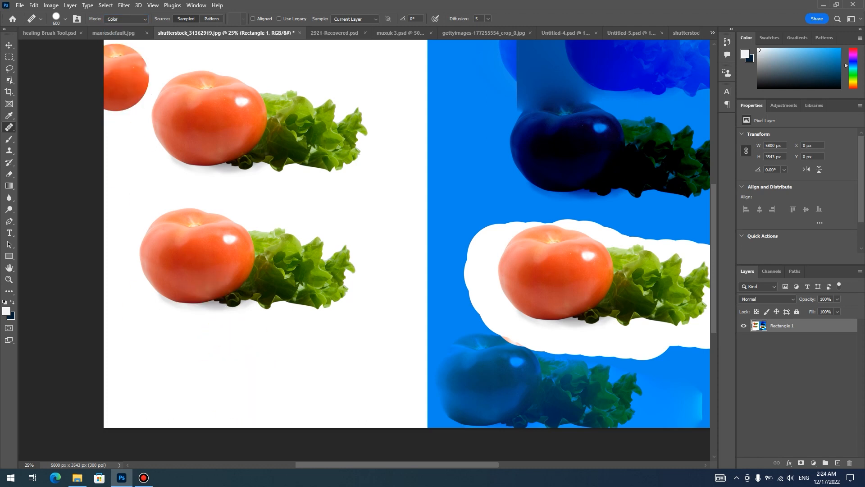
left_click(127, 19)
left_click(116, 88)
mouse_move(243, 373)
left_mouse_down()
mouse_move(220, 396)
mouse_move(302, 382)
mouse_move(265, 383)
mouse_move(284, 367)
mouse_move(324, 386)
left_mouse_up()
left_click_drag(231, 386, 294, 389)
- Paint the sampled tomato in Luminosity mode across the border between the white and blue areas
left_click_drag(510, 193, 365, 247)
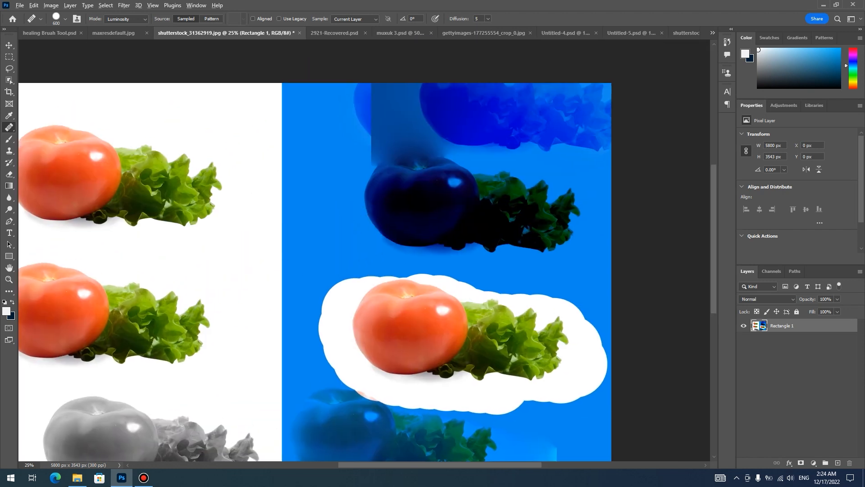
mouse_move(334, 238)
left_mouse_down()
mouse_move(309, 236)
mouse_move(327, 257)
mouse_move(317, 261)
mouse_move(302, 234)
mouse_move(316, 189)
mouse_move(302, 280)
mouse_move(289, 180)
left_mouse_up()
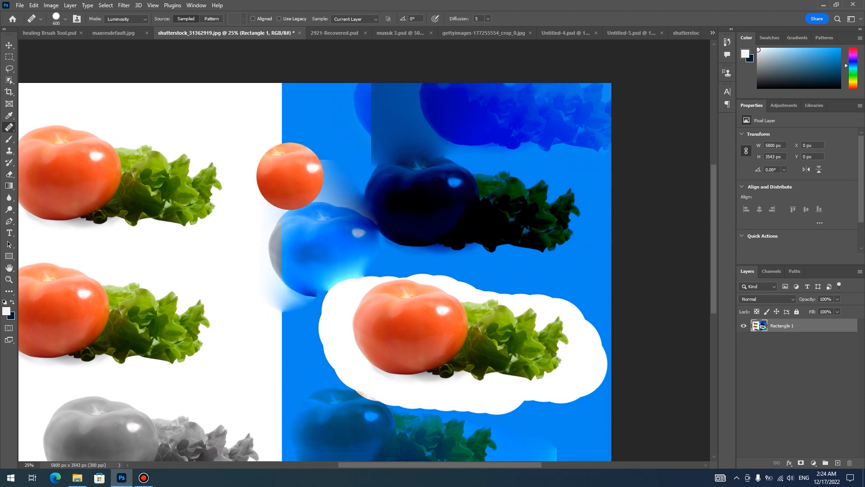
left_click_drag(439, 323, 493, 316)
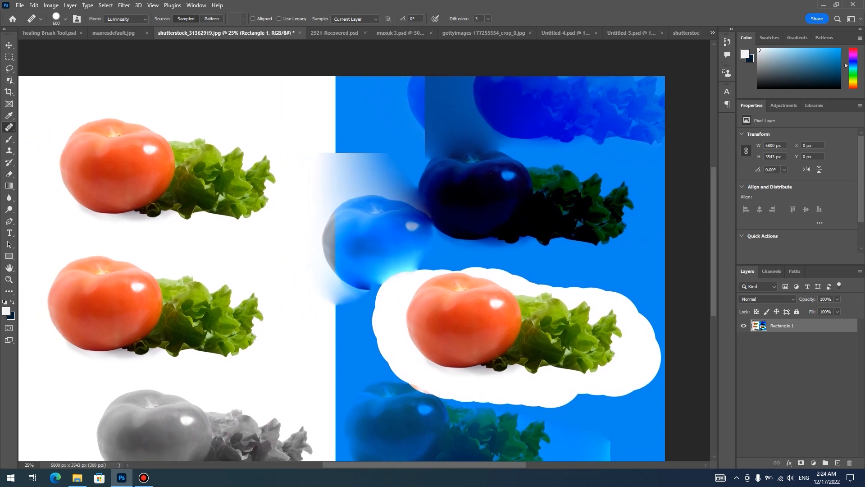
- Switch the Healing Brush mode to Replace and undo all the copies painted on the blue area and the gray copy on white
left_click(126, 19)
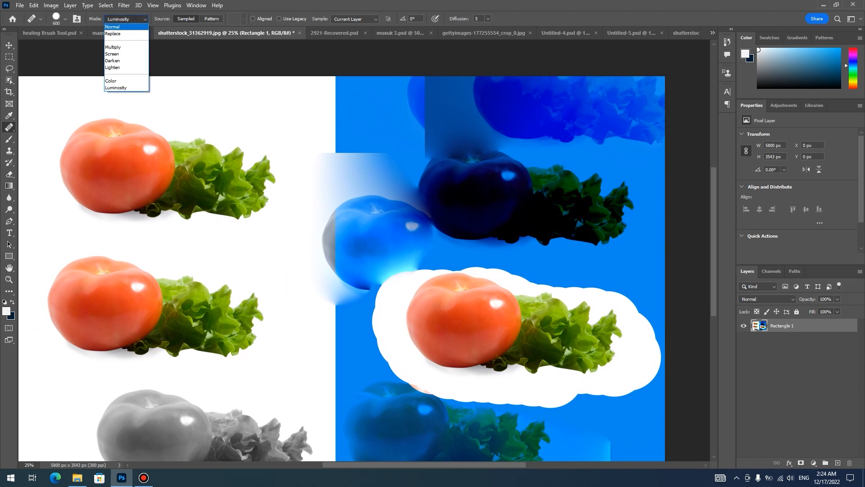
left_click(113, 26)
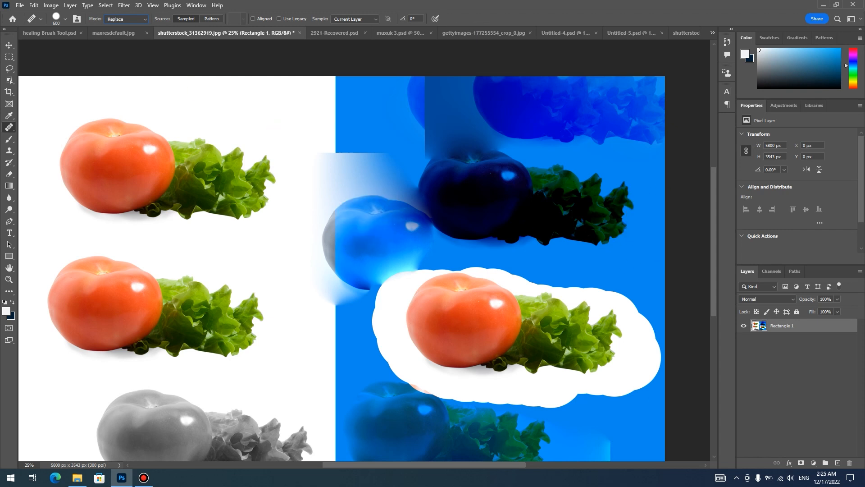
key("ctrl+z")
key("ctrl+z")
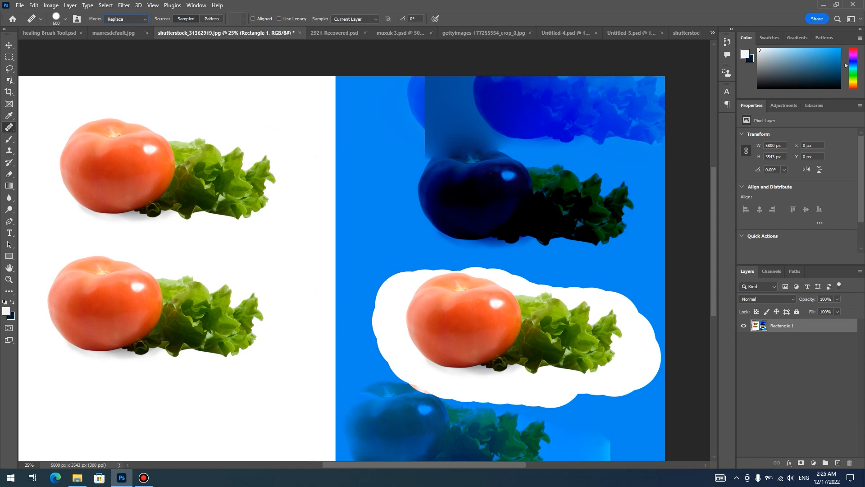
key("ctrl+z")
key("ctrl+z")
key("ctrl+z")
key("ctrl+z")
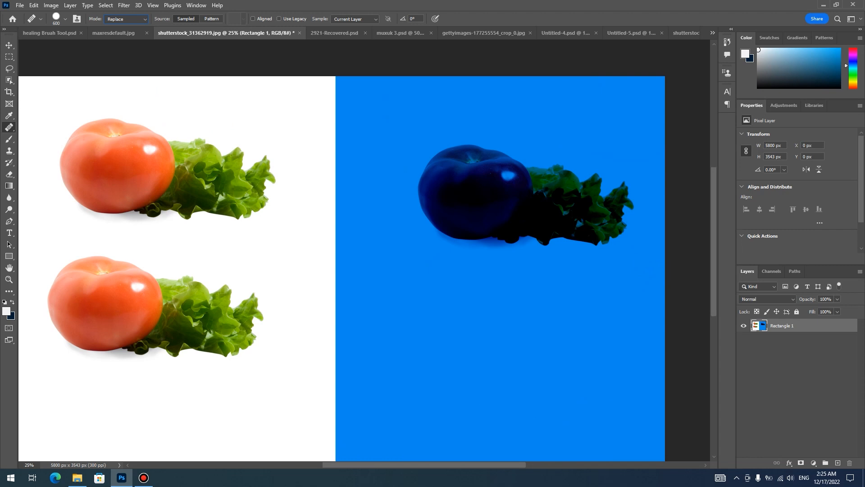
left_click_drag(474, 208, 484, 229)
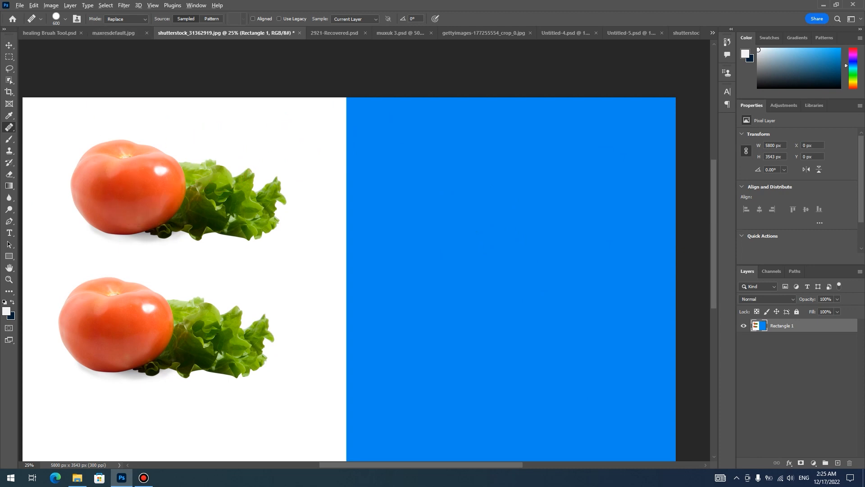
- Paint copies of the tomato and lettuce in Replace mode onto the upper blue area and the bottom of the white area
mouse_move(504, 187)
left_mouse_down()
mouse_move(536, 187)
mouse_move(532, 217)
mouse_move(561, 164)
mouse_move(489, 171)
mouse_move(569, 223)
mouse_move(626, 190)
mouse_move(465, 155)
mouse_move(464, 235)
mouse_move(610, 225)
left_mouse_up()
mouse_move(500, 214)
left_mouse_down()
mouse_move(644, 159)
mouse_move(494, 146)
mouse_move(599, 237)
mouse_move(671, 224)
left_mouse_up()
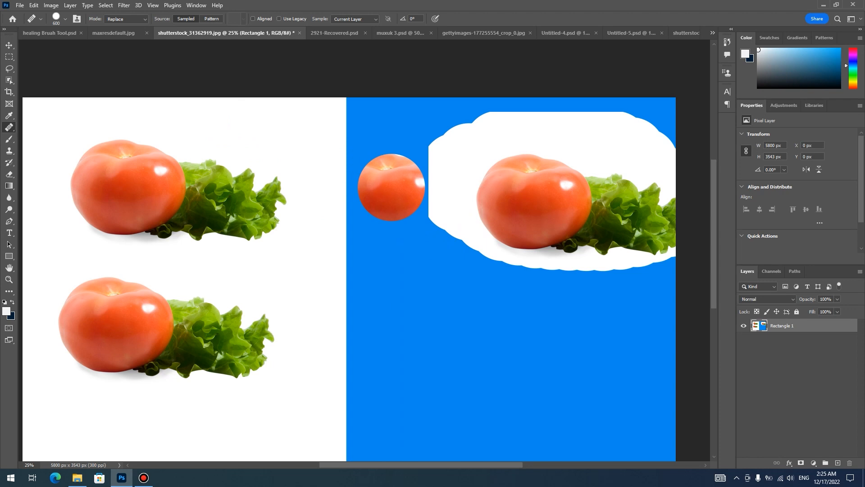
mouse_move(306, 242)
left_mouse_down()
mouse_move(367, 186)
mouse_move(368, 168)
left_mouse_up()
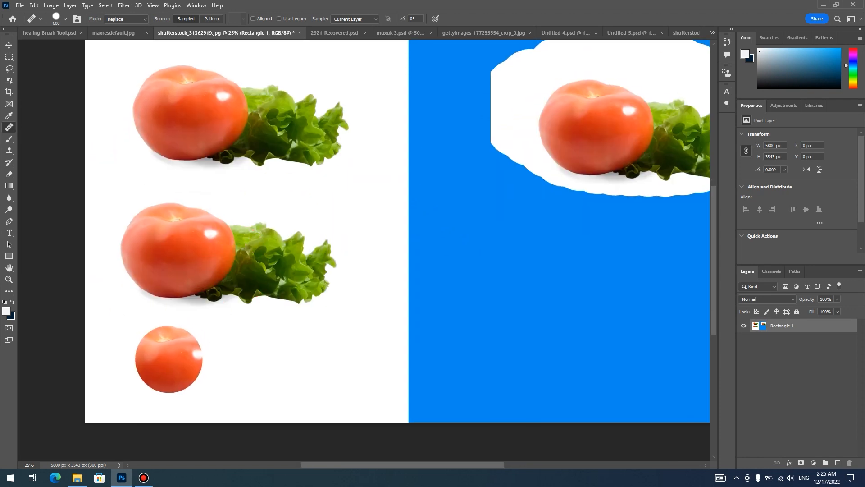
mouse_move(189, 359)
left_mouse_down()
mouse_move(158, 363)
mouse_move(254, 374)
mouse_move(131, 387)
mouse_move(239, 401)
mouse_move(295, 381)
left_mouse_up()
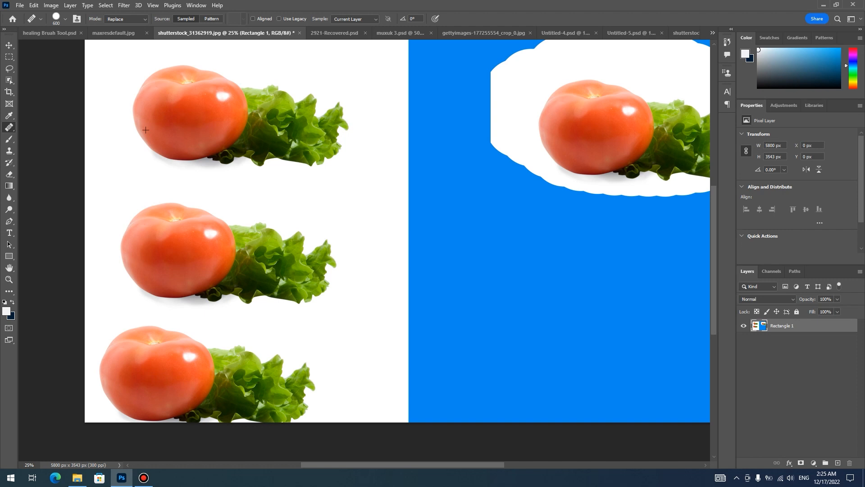
left_click_drag(295, 398, 288, 398)
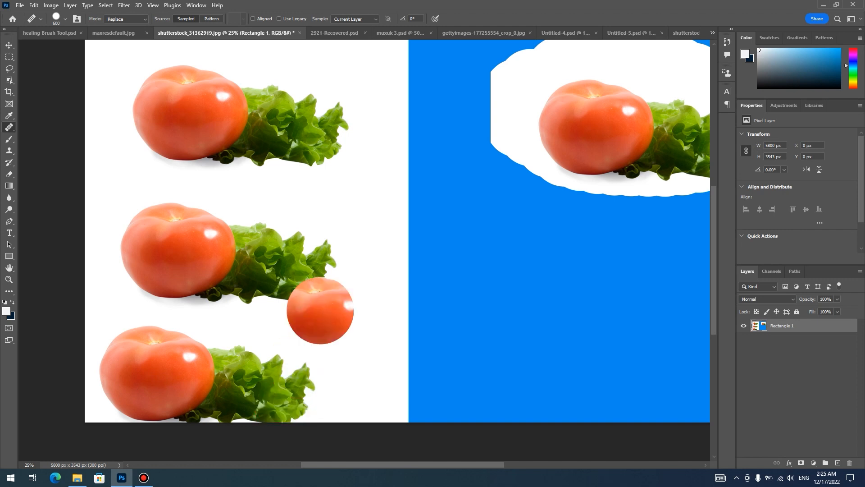
- Set the Healing Brush mode to Normal and paint copies of the tomato onto the lower blue area and across the white-blue border
left_click_drag(527, 249, 455, 253)
left_click(126, 19)
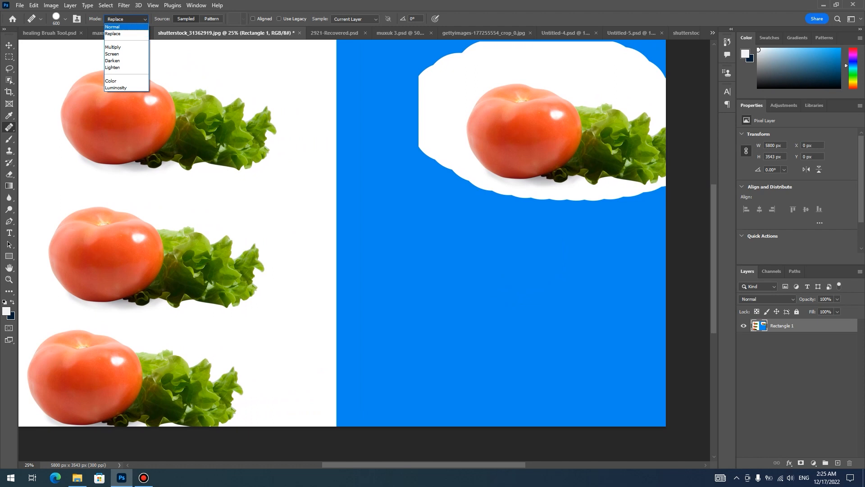
left_click(118, 27)
mouse_move(544, 289)
left_mouse_down()
mouse_move(532, 315)
mouse_move(577, 295)
mouse_move(528, 310)
mouse_move(618, 318)
mouse_move(466, 319)
left_mouse_up()
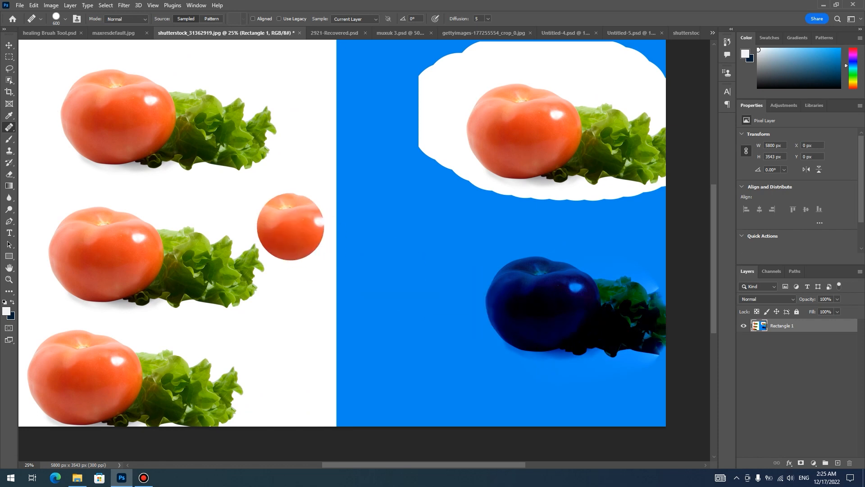
mouse_move(286, 212)
left_mouse_down()
mouse_move(299, 218)
mouse_move(288, 225)
mouse_move(336, 240)
mouse_move(332, 205)
mouse_move(383, 252)
left_mouse_up()
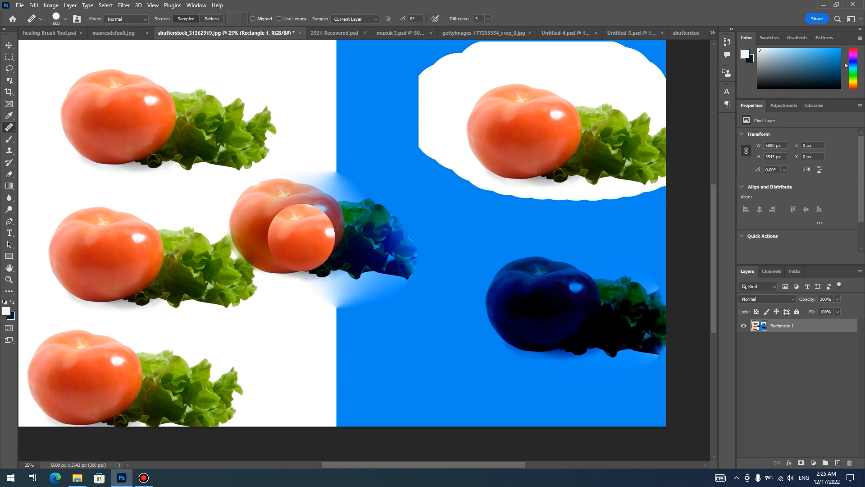
- Undo all the painted copies, leaving only the original tomato and lettuce on the white area
key("ctrl+z")
key("ctrl+z")
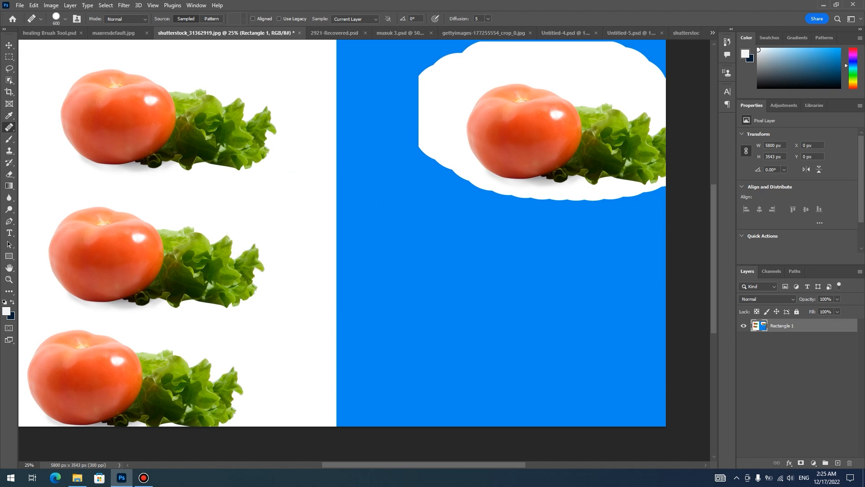
key("ctrl+z")
key("ctrl+z")
key("ctrl+z")
key("ctrl+z")
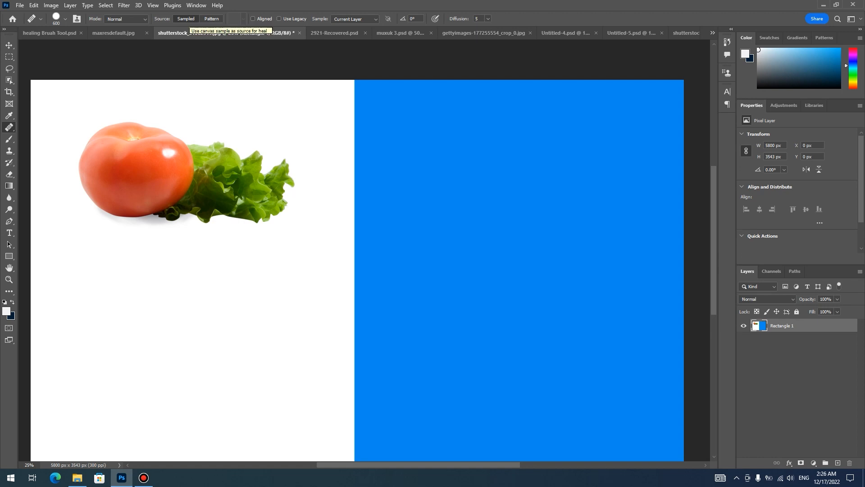
- Set the Healing Brush source to Pattern, choose the blue Water pattern, and dab it onto the middle of the tomato
left_click(211, 18)
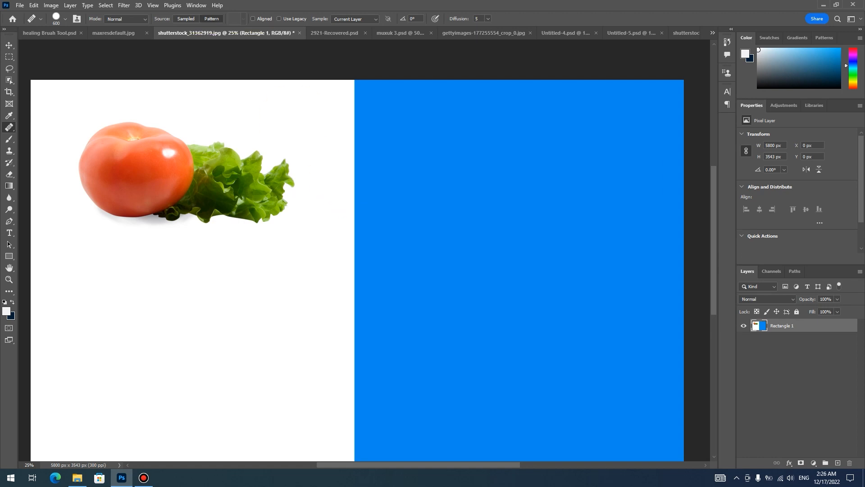
left_click(244, 19)
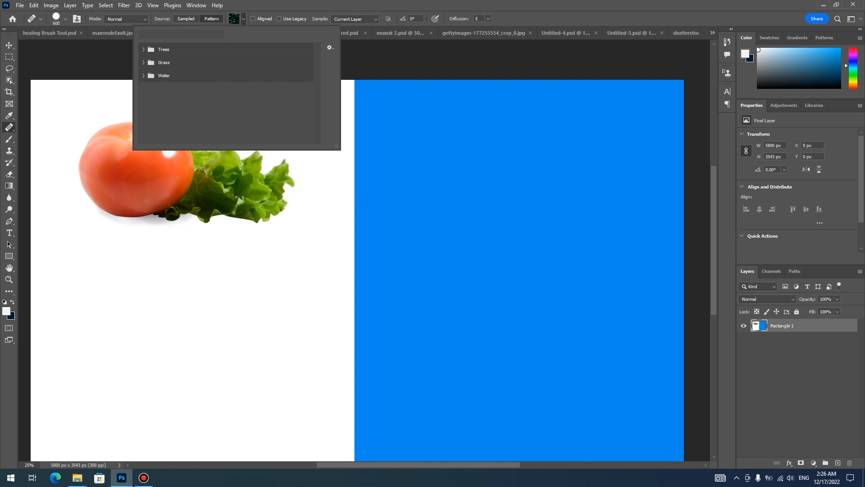
left_click(143, 63)
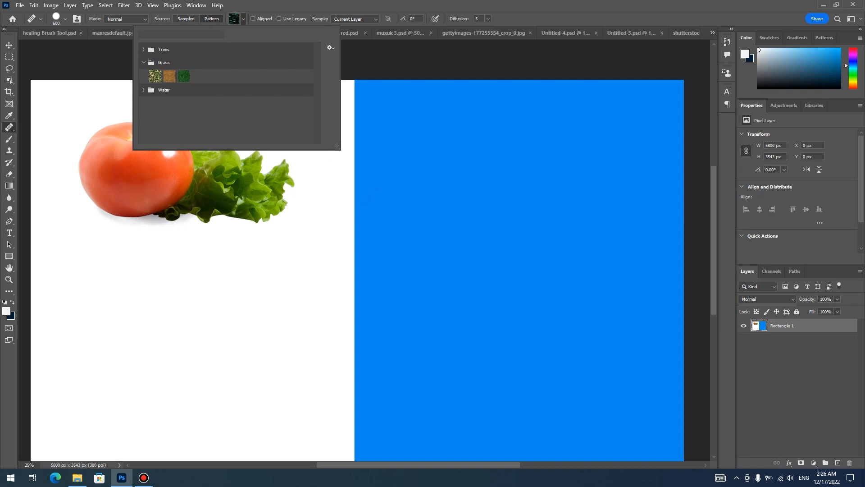
left_click(144, 90)
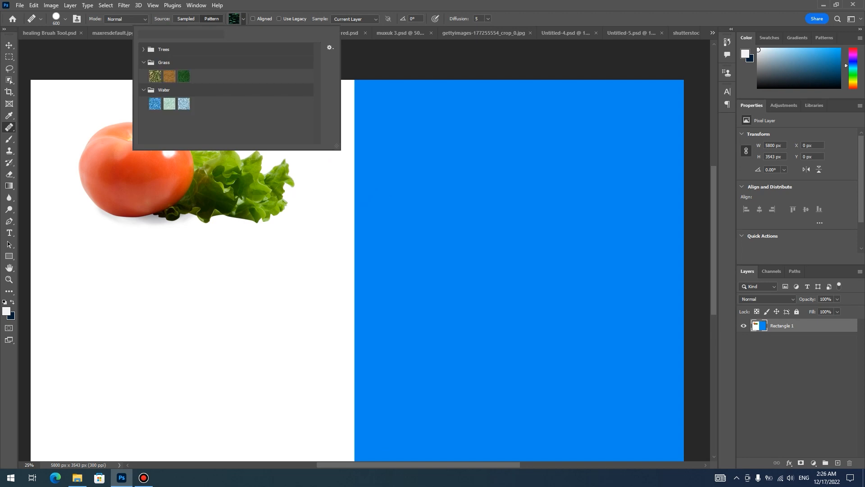
key("Escape")
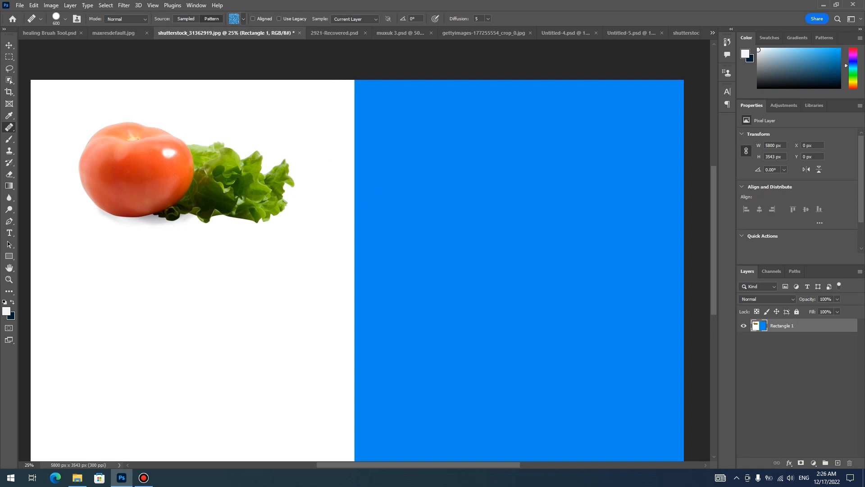
left_click(138, 165)
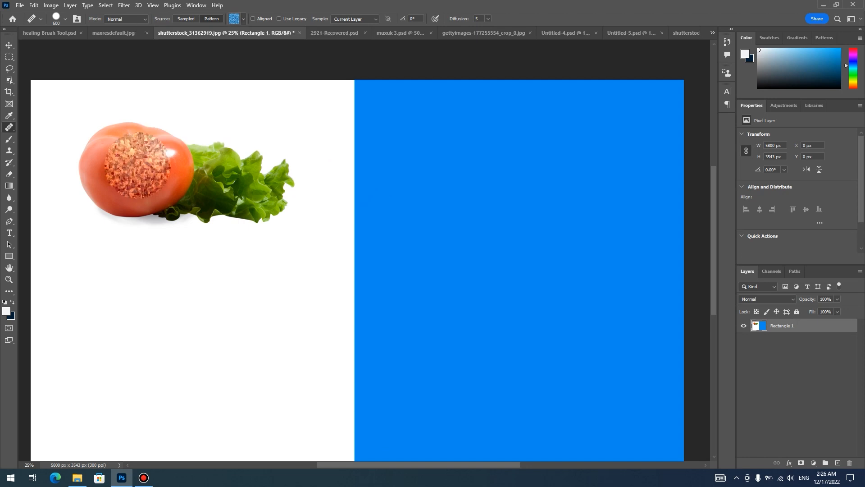
- Paint the blue Water pattern over the tomato and lettuce, the white area below them, and part of the blue area
left_click(152, 167)
mouse_move(122, 161)
left_mouse_down()
mouse_move(134, 198)
mouse_move(110, 146)
mouse_move(186, 177)
mouse_move(236, 180)
left_mouse_up()
mouse_move(382, 185)
left_mouse_down()
mouse_move(439, 202)
mouse_move(426, 235)
mouse_move(450, 178)
mouse_move(475, 207)
left_mouse_up()
left_click_drag(431, 233, 473, 215)
mouse_move(253, 255)
left_mouse_down()
mouse_move(169, 278)
mouse_move(287, 222)
mouse_move(229, 181)
mouse_move(194, 186)
mouse_move(184, 168)
mouse_move(301, 225)
left_mouse_up()
- Paint the dark green Grass pattern across the lower white-blue border, and the orange Grass pattern over a large area spanning both colours
left_click(243, 19)
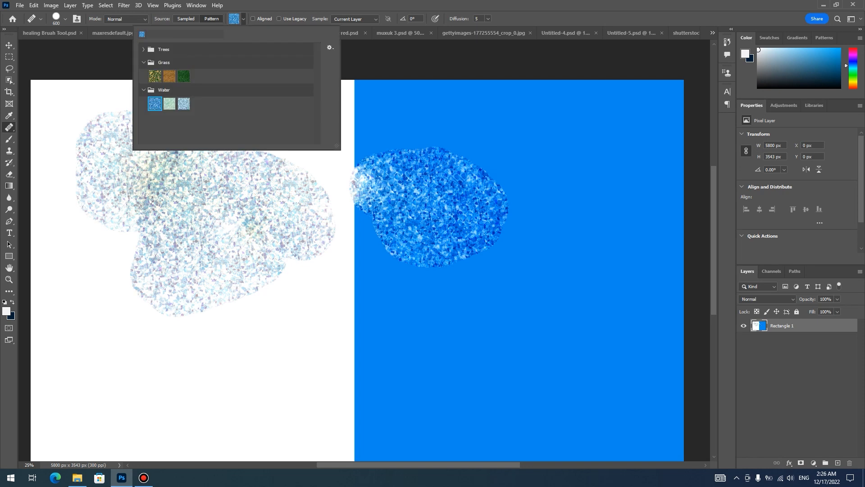
left_click(184, 76)
mouse_move(332, 341)
left_mouse_down()
mouse_move(406, 325)
mouse_move(437, 358)
mouse_move(505, 363)
mouse_move(311, 374)
left_mouse_up()
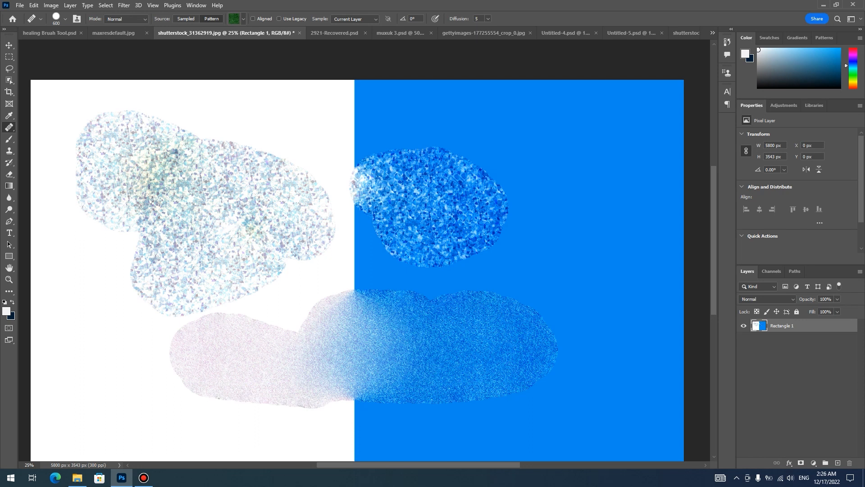
left_click(244, 19)
left_click(170, 76)
mouse_move(135, 308)
left_mouse_down()
mouse_move(173, 357)
mouse_move(436, 311)
mouse_move(201, 344)
mouse_move(413, 250)
mouse_move(570, 341)
mouse_move(482, 242)
mouse_move(352, 167)
mouse_move(522, 230)
mouse_move(540, 254)
mouse_move(608, 239)
mouse_move(419, 126)
mouse_move(540, 154)
mouse_move(586, 108)
mouse_move(487, 86)
mouse_move(351, 181)
mouse_move(343, 293)
left_mouse_up()
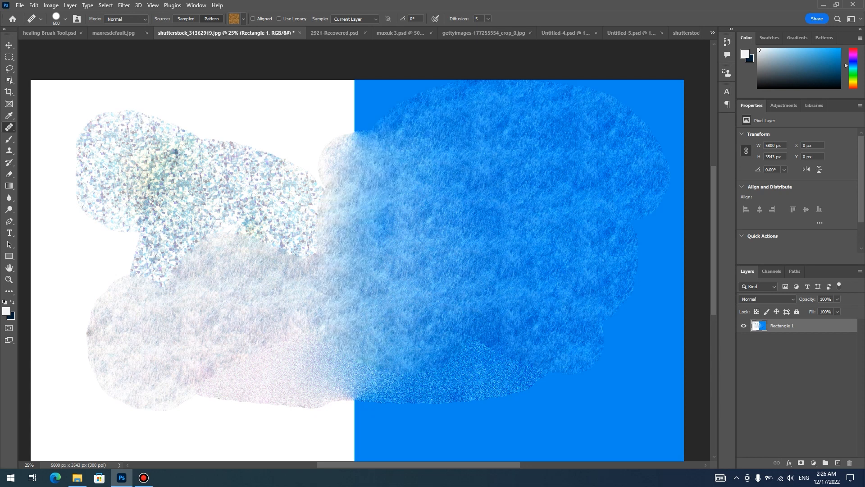
- Enlarge the brush to 1800 and cover the rest of the canvas with the orange Grass pattern
key("bracketright")
key("bracketright")
key("bracketright")
key("bracketright")
key("bracketright")
key("bracketright")
key("bracketright")
key("bracketright")
key("bracketright")
key("bracketright")
mouse_move(583, 302)
left_mouse_down()
mouse_move(627, 146)
mouse_move(565, 102)
mouse_move(286, 96)
left_mouse_up()
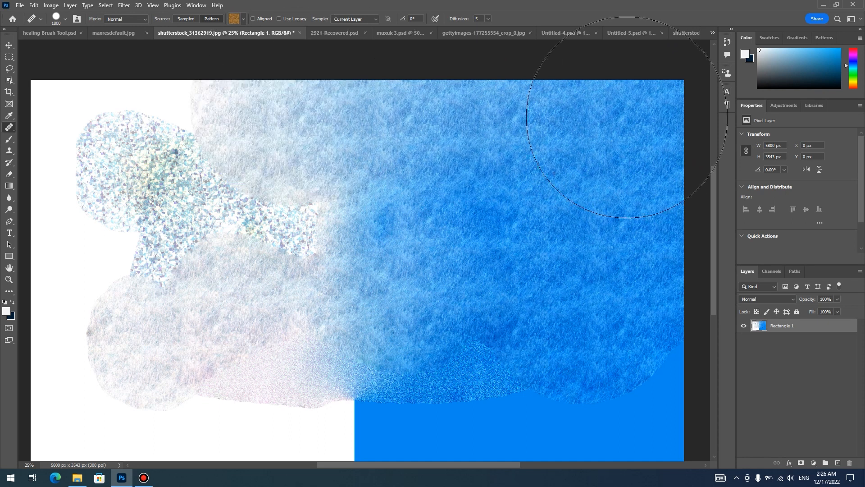
left_click_drag(453, 395, 407, 315)
mouse_move(348, 321)
left_mouse_down()
mouse_move(409, 342)
mouse_move(651, 355)
mouse_move(653, 280)
left_mouse_up()
mouse_move(232, 130)
left_mouse_down()
mouse_move(358, 183)
mouse_move(218, 115)
mouse_move(139, 329)
mouse_move(169, 232)
mouse_move(184, 381)
mouse_move(420, 421)
mouse_move(355, 400)
left_mouse_up()
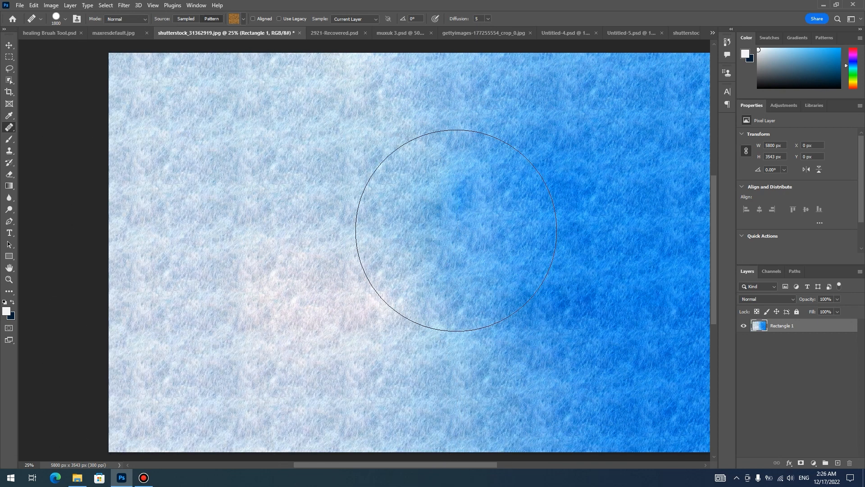
left_click_drag(456, 230, 400, 219)
key("ctrl+minus")
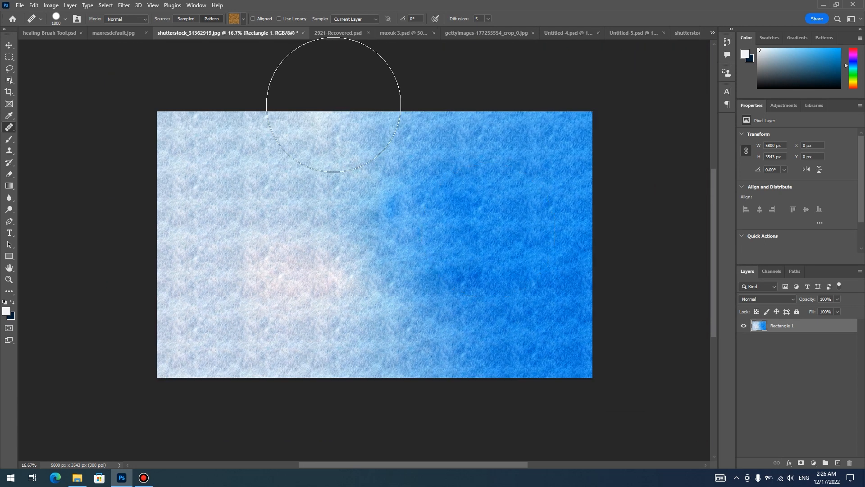
- Switch the Healing Brush to an aligned Sampled source and undo all the pattern strokes
left_click(243, 19)
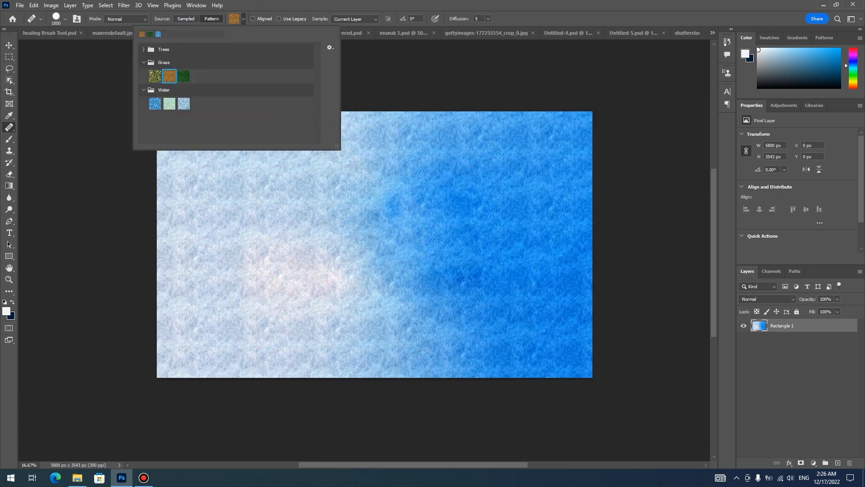
left_click(185, 18)
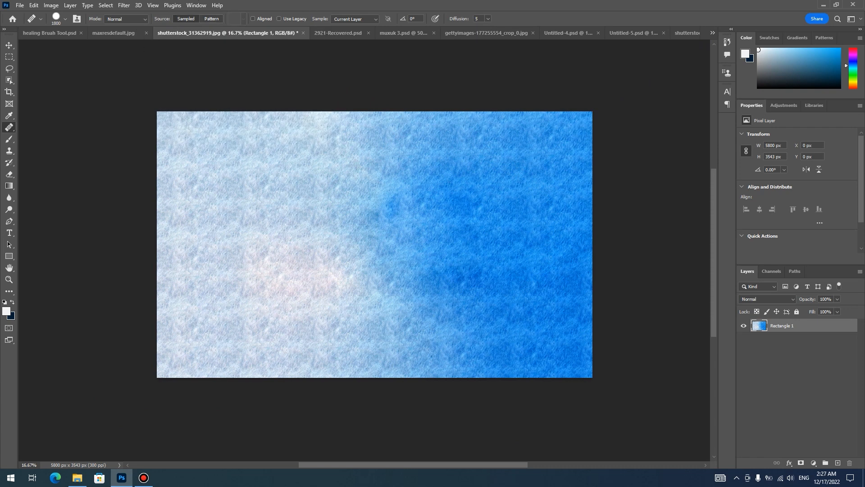
left_click(253, 19)
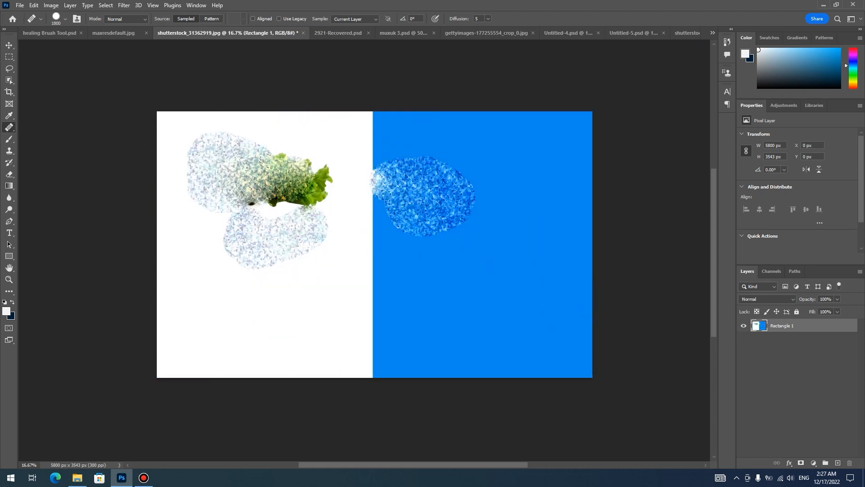
key("ctrl+plus")
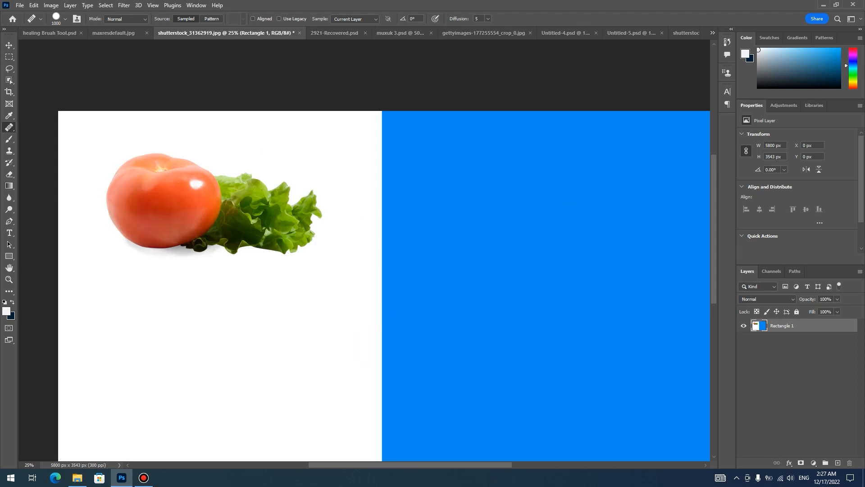
- Sample the highlight on the tomato as the healing source and reduce the brush size to 250
left_click(196, 220)
key("bracketleft")
key("bracketleft")
key("bracketleft")
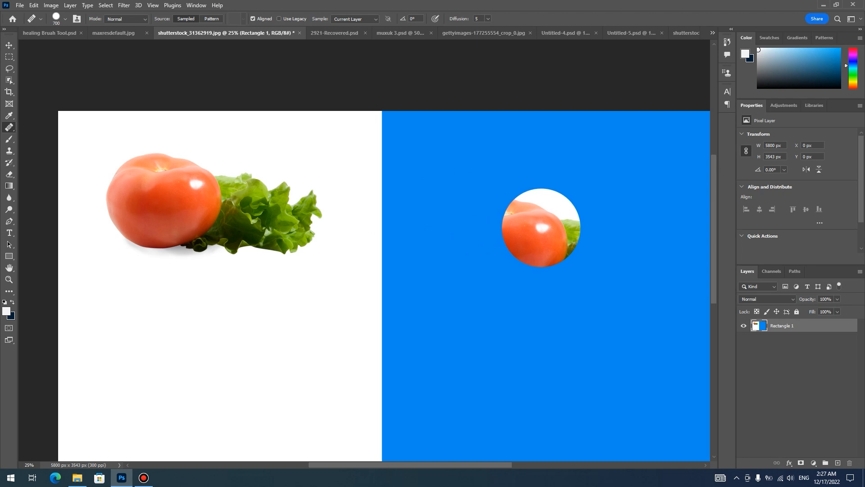
key("bracketleft")
key("bracketleft")
key("bracketleft")
key("bracketleft")
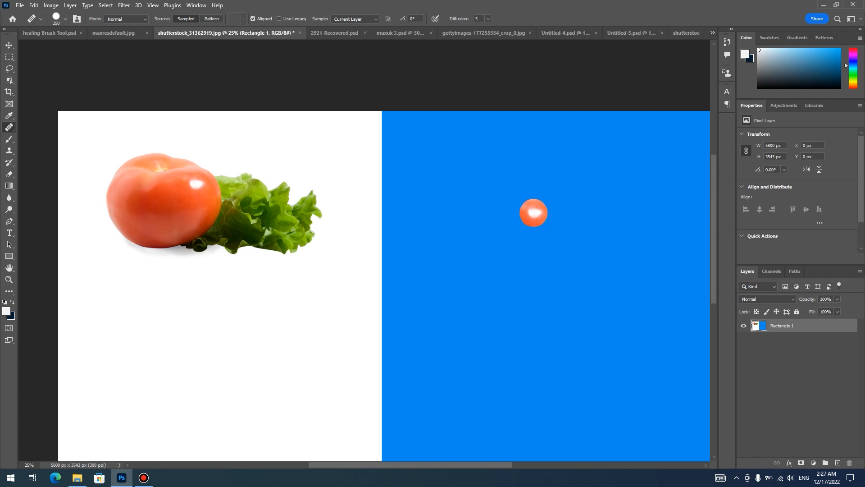
- Paint a complete copy of the tomato and lettuce onto the blue area in several separate strokes with Aligned on
left_click(534, 213)
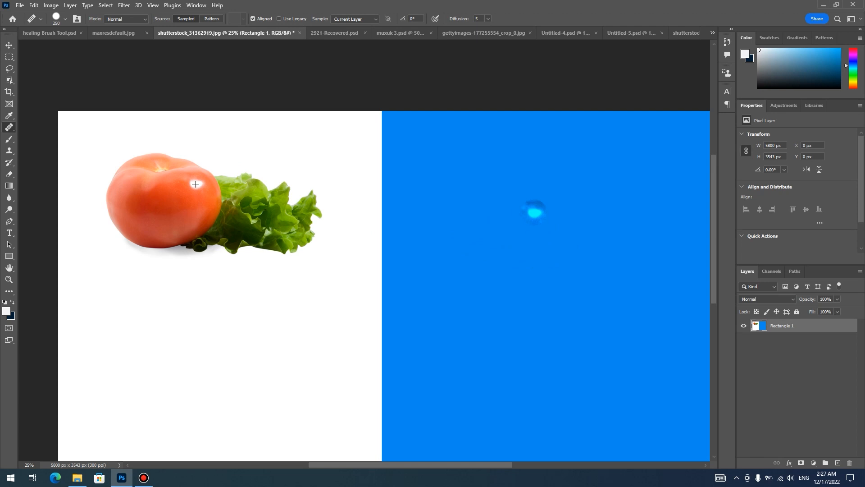
mouse_move(526, 212)
left_mouse_down()
mouse_move(485, 217)
mouse_move(483, 235)
mouse_move(555, 227)
mouse_move(518, 205)
mouse_move(483, 202)
mouse_move(559, 241)
mouse_move(536, 194)
mouse_move(495, 204)
left_mouse_up()
left_click(489, 214)
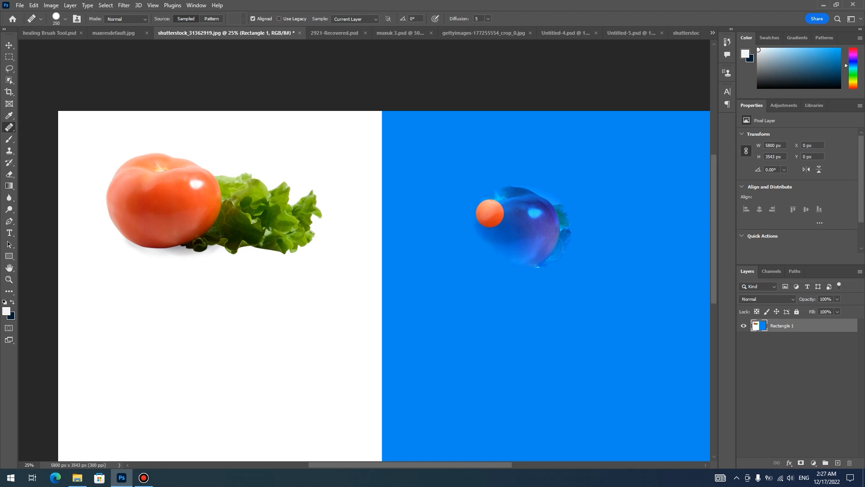
mouse_move(495, 256)
left_mouse_down()
mouse_move(518, 269)
mouse_move(551, 256)
mouse_move(549, 194)
mouse_move(486, 196)
mouse_move(464, 212)
mouse_move(453, 234)
mouse_move(457, 263)
mouse_move(498, 275)
mouse_move(566, 254)
left_mouse_up()
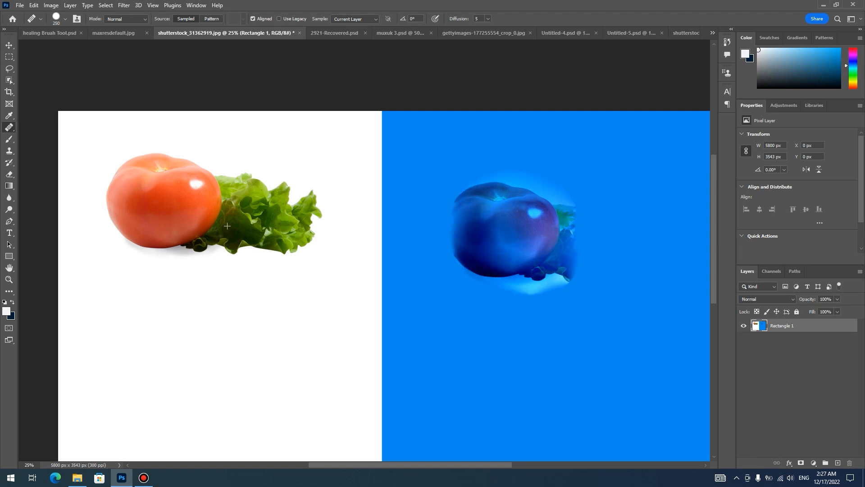
mouse_move(526, 184)
left_mouse_down()
mouse_move(459, 212)
mouse_move(447, 264)
mouse_move(523, 284)
mouse_move(597, 232)
mouse_move(561, 275)
mouse_move(586, 266)
mouse_move(597, 278)
mouse_move(566, 196)
left_mouse_up()
mouse_move(616, 226)
left_mouse_down()
mouse_move(638, 257)
mouse_move(594, 278)
mouse_move(645, 247)
mouse_move(596, 282)
left_mouse_up()
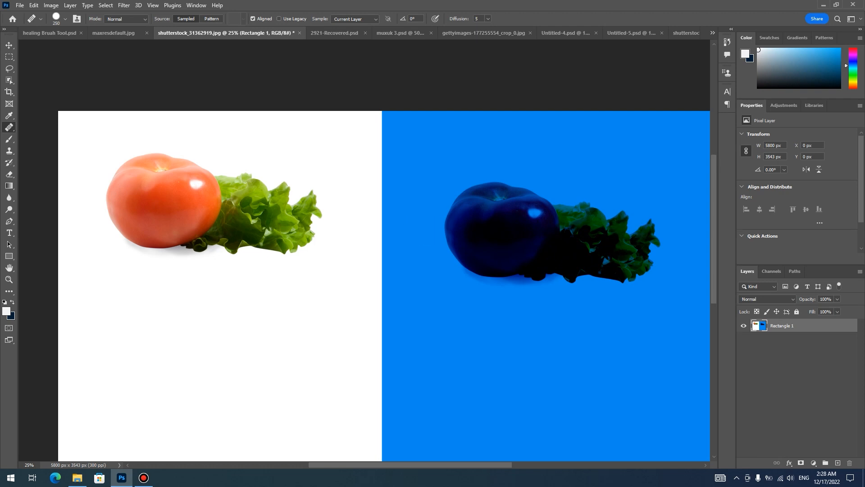
- Resample the tomato highlight and paint an aligned copy of the tomato and lettuce at the bottom of the white area
left_click_drag(361, 279, 430, 244)
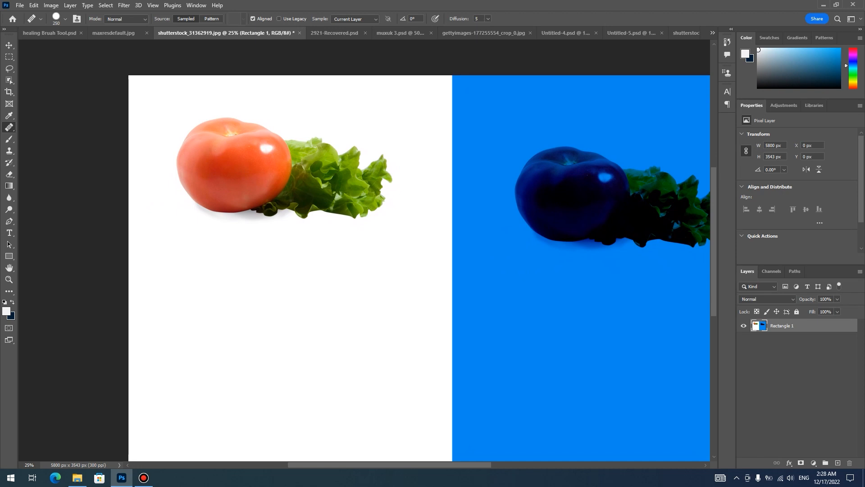
left_click(263, 146, "alt")
left_click(240, 283)
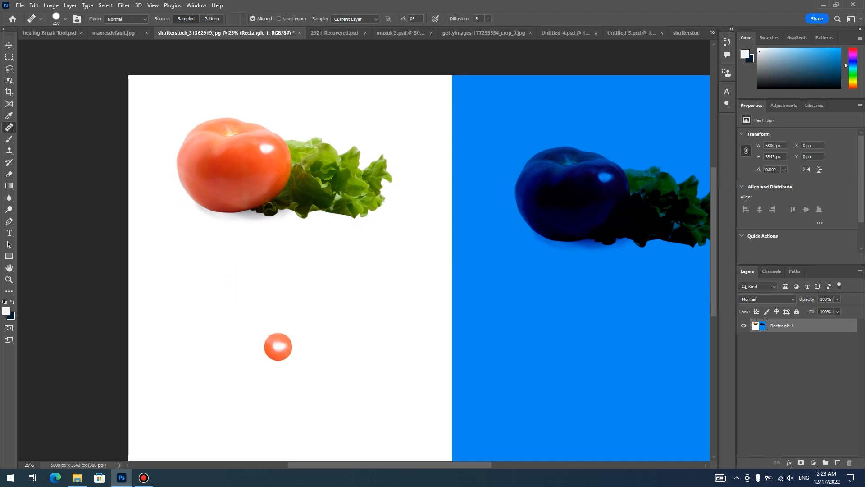
mouse_move(272, 348)
left_mouse_down()
mouse_move(256, 335)
mouse_move(338, 374)
mouse_move(260, 409)
left_mouse_up()
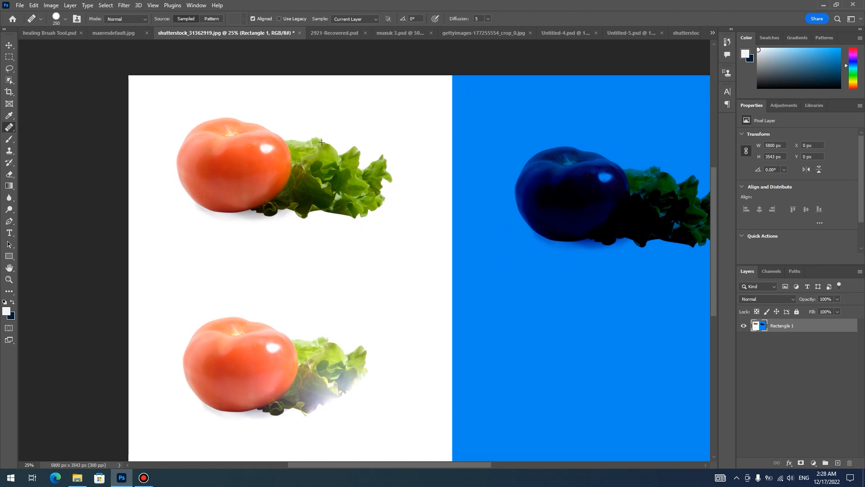
left_click_drag(298, 341, 278, 332)
mouse_move(359, 352)
left_mouse_down()
mouse_move(358, 396)
mouse_move(255, 414)
mouse_move(346, 395)
mouse_move(306, 392)
mouse_move(377, 396)
mouse_move(319, 344)
left_mouse_up()
mouse_move(394, 373)
left_mouse_down()
mouse_move(318, 389)
mouse_move(240, 375)
left_mouse_up()
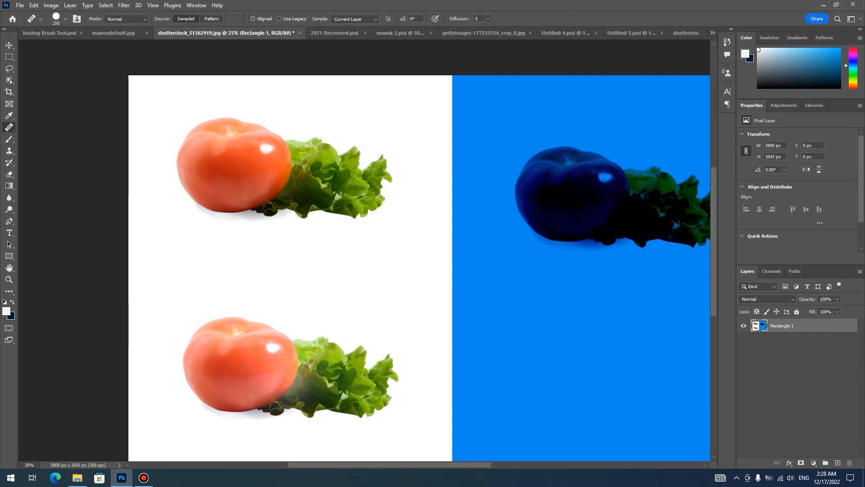
- Turn off Aligned, resample the tomato highlight, and paint overlapping strokes between the two tomatoes on the white area
left_click(274, 145)
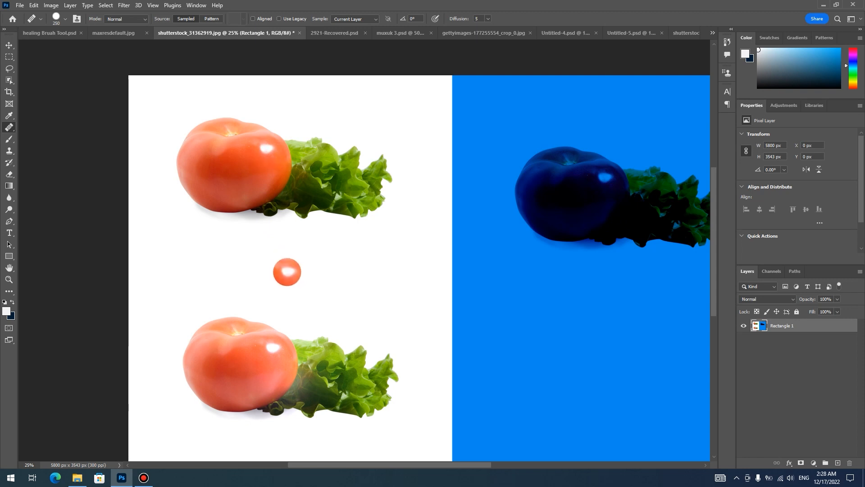
left_click(287, 267)
mouse_move(287, 267)
left_mouse_down()
mouse_move(318, 270)
mouse_move(279, 268)
mouse_move(289, 267)
mouse_move(293, 298)
left_mouse_up()
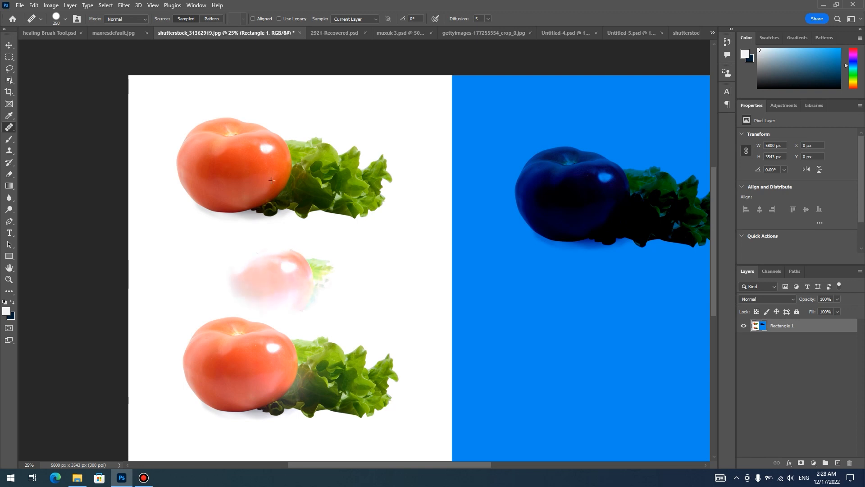
left_click_drag(252, 266, 299, 268)
left_click(271, 264)
mouse_move(271, 264)
left_mouse_down()
mouse_move(316, 262)
mouse_move(292, 309)
mouse_move(258, 255)
mouse_move(323, 253)
mouse_move(319, 298)
left_mouse_up()
mouse_move(233, 258)
left_mouse_down()
mouse_move(243, 288)
mouse_move(270, 311)
mouse_move(288, 293)
mouse_move(298, 304)
mouse_move(270, 311)
mouse_move(338, 304)
mouse_move(349, 282)
left_mouse_up()
mouse_move(295, 316)
left_mouse_down()
mouse_move(258, 289)
mouse_move(336, 304)
mouse_move(235, 305)
mouse_move(239, 259)
left_mouse_up()
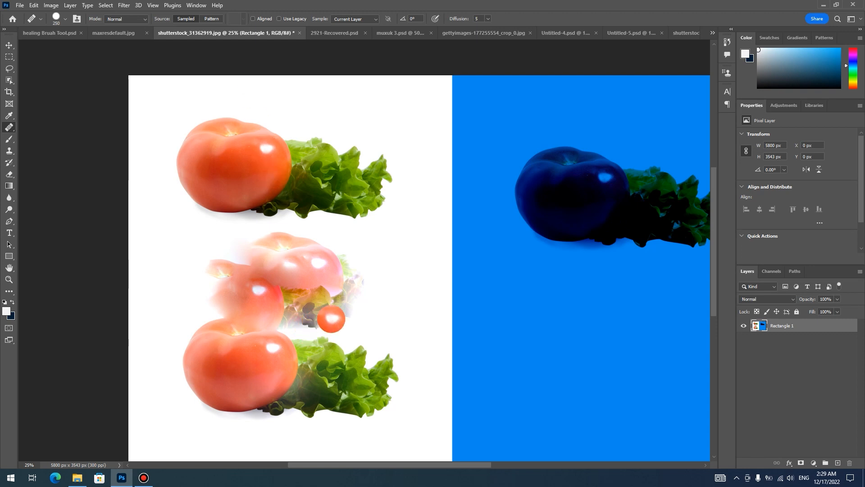
- Dab single copies of the tomato highlight onto the white area and six spots on the lower blue area with Aligned off
left_click(388, 251)
left_click(495, 267)
left_click(495, 303)
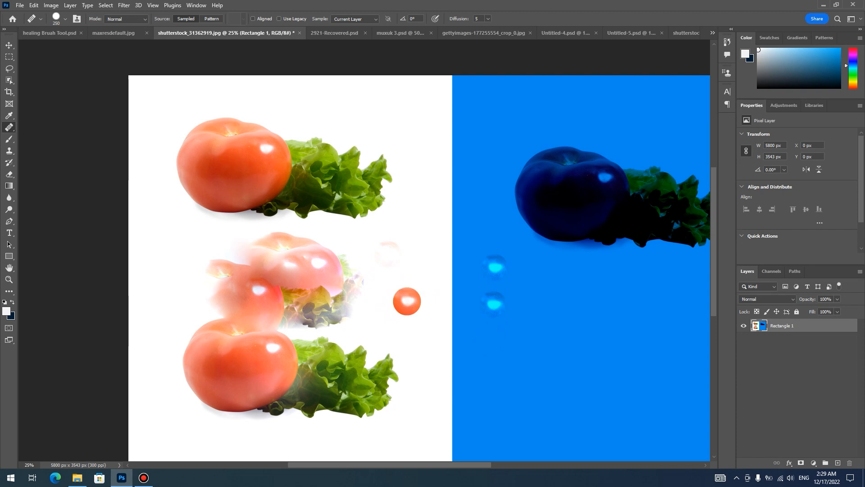
left_click(502, 333)
left_click(533, 313)
left_click(537, 278)
left_click(572, 303)
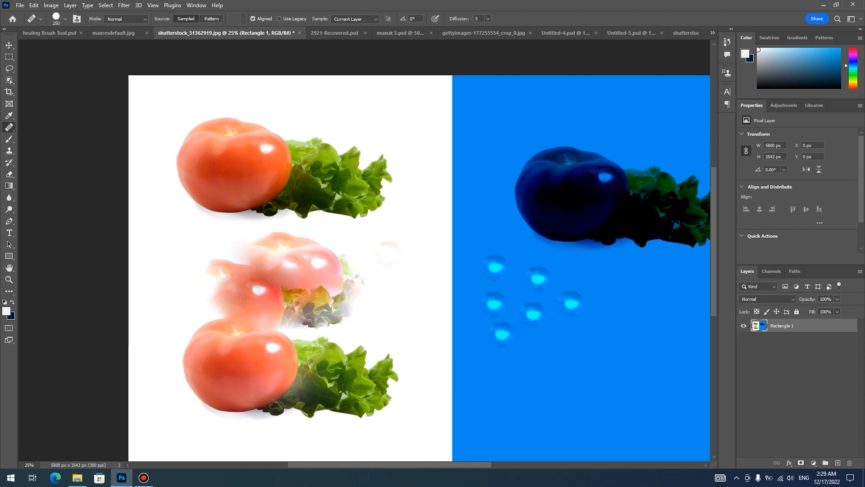
- Turn Aligned back on and paint a copy of the tomato and lettuce in the upper-left part of the blue area
left_click(490, 117)
left_click(488, 137)
mouse_move(488, 140)
left_mouse_down()
mouse_move(497, 145)
mouse_move(503, 116)
mouse_move(483, 106)
mouse_move(468, 143)
mouse_move(516, 134)
mouse_move(518, 149)
mouse_move(479, 183)
left_mouse_up()
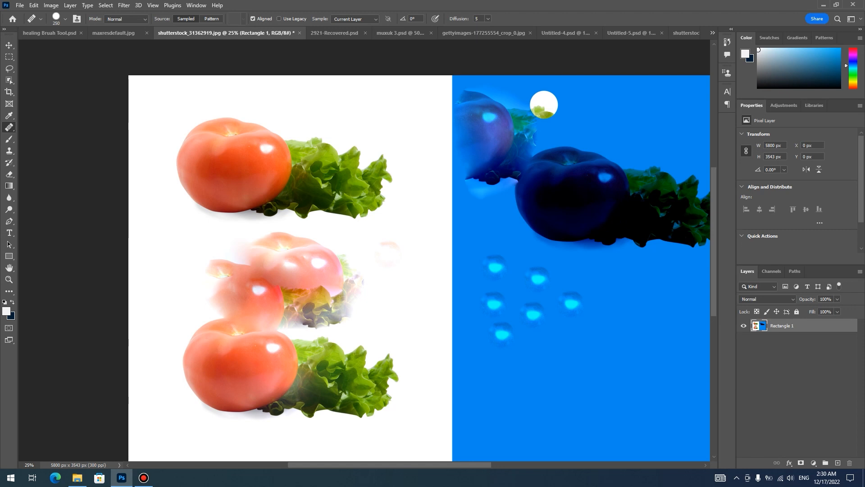
left_click(582, 117)
left_click(553, 121)
mouse_move(544, 114)
left_mouse_down()
mouse_move(573, 123)
mouse_move(545, 130)
mouse_move(584, 131)
mouse_move(570, 131)
left_mouse_up()
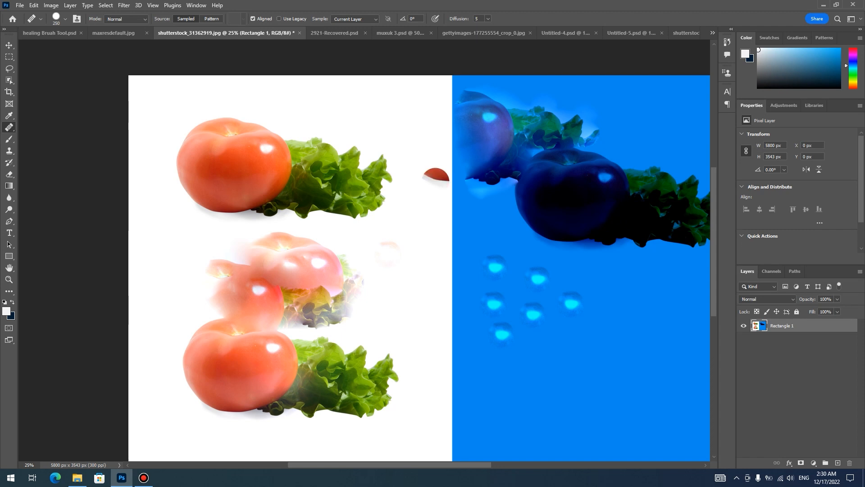
- Undo all the sampled copies, leaving only the original tomato and lettuce on the white area
key("ctrl+z")
key("ctrl+z")
key("ctrl+z")
key("ctrl+z")
key("ctrl+z")
key("ctrl+z")
key("ctrl+z")
key("ctrl+z")
key("ctrl+z")
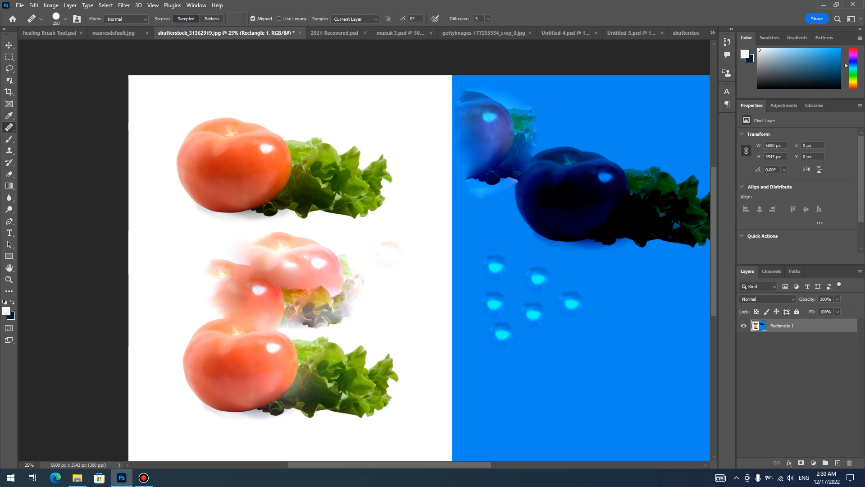
key("ctrl+z")
key("ctrl+z")
key("ctrl+z")
key("ctrl+z")
key("ctrl+z")
key("ctrl+z")
key("ctrl+z")
key("ctrl+z")
key("ctrl+z")
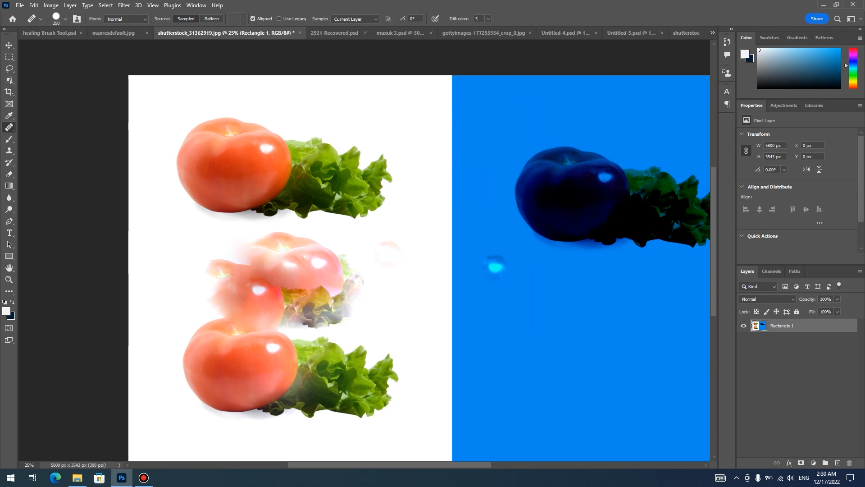
key("ctrl+z")
key("ctrl+z")
key("ctrl+z")
key("ctrl+z")
key("ctrl+z")
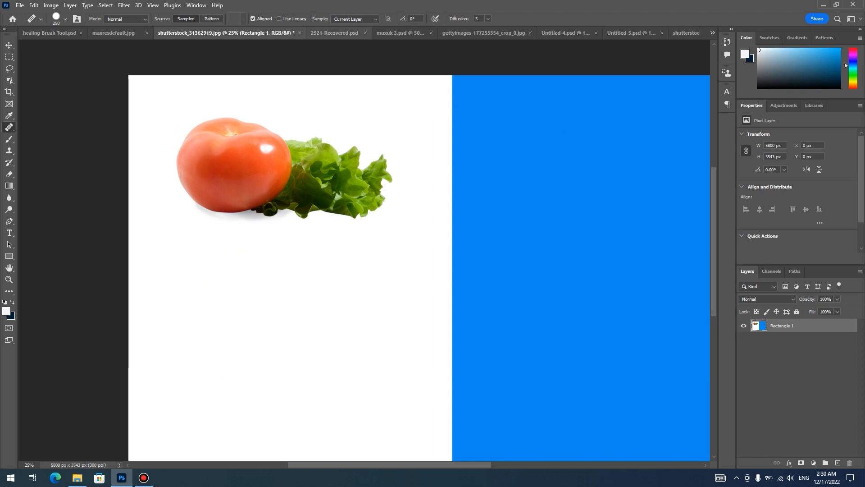
- Switch to the 2921-Recovered.psd room image
left_click(335, 33)
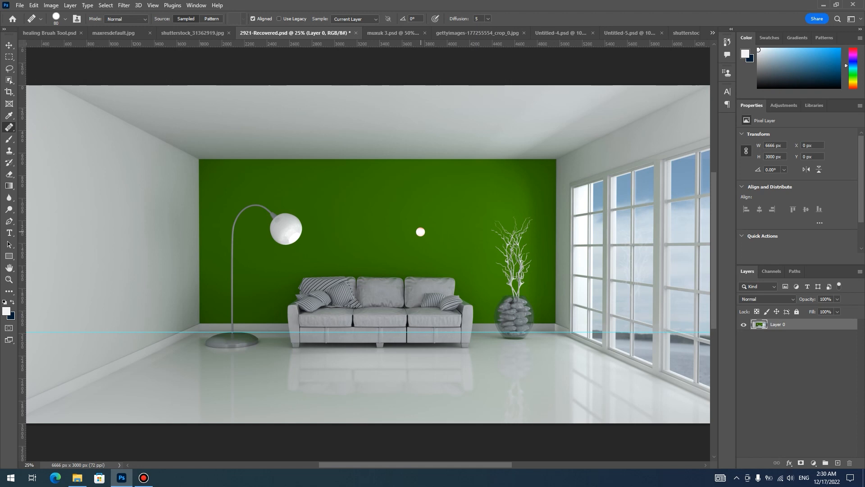
key("u")
key("ctrl+plus")
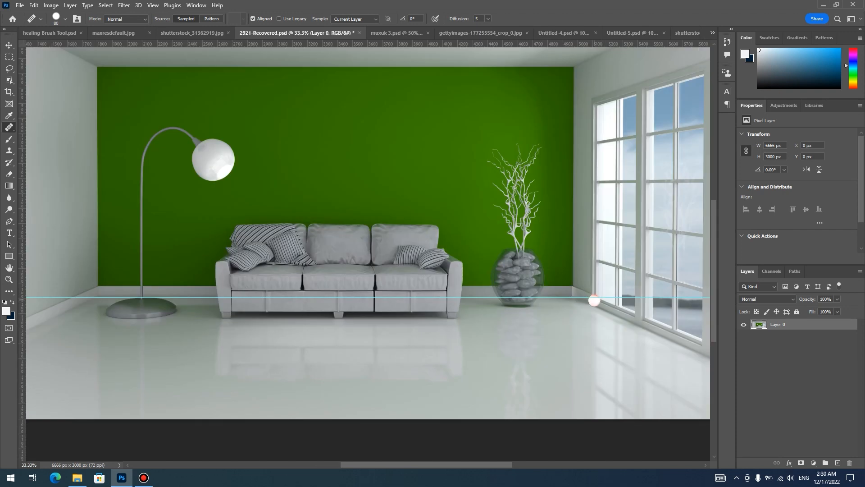
- Sample the base of the window frame and paint a copy of the window over the opposite wall corner beside the floor lamp
left_click(594, 297, "alt")
left_click(76, 292)
mouse_move(76, 292)
left_mouse_down()
mouse_move(79, 261)
mouse_move(86, 297)
mouse_move(95, 239)
mouse_move(123, 216)
mouse_move(129, 315)
mouse_move(135, 189)
mouse_move(91, 194)
mouse_move(88, 202)
mouse_move(79, 194)
mouse_move(93, 185)
mouse_move(100, 247)
left_mouse_up()
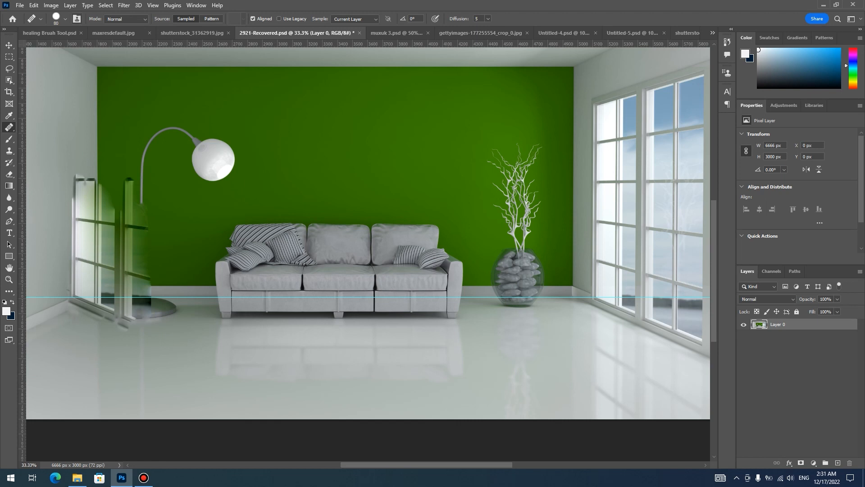
- Undo the window copy, open the Clone Source settings, and place a horizontal guide along the base of the back wall
left_click(76, 18)
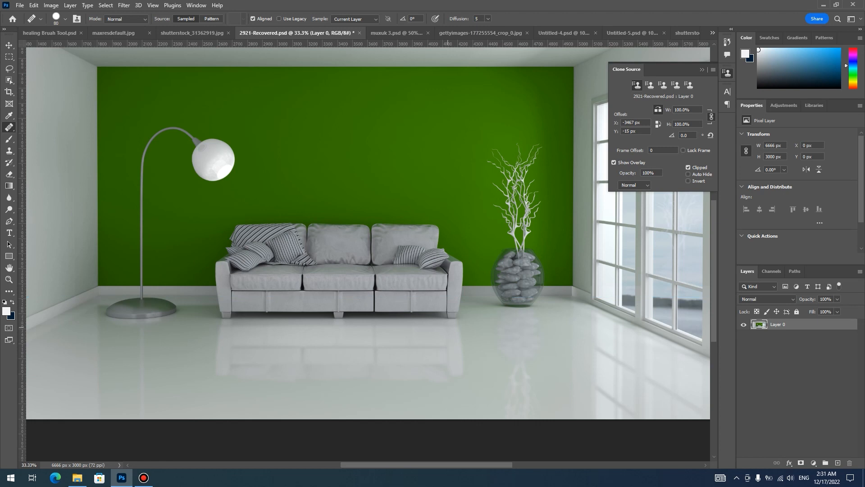
left_click_drag(398, 44, 455, 284)
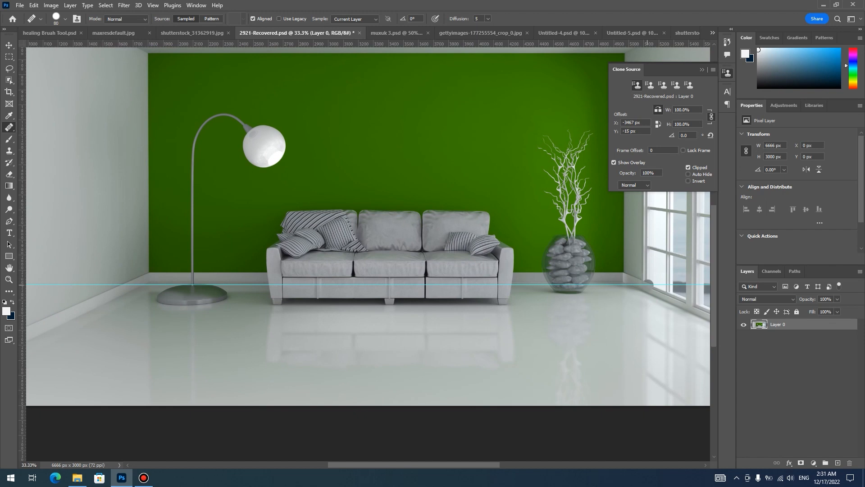
- Sample the window frame's base corner at the guide and paint the mirrored lower window onto the opposite wall with a 200 px brush
left_click(646, 284, "alt")
key("ctrl+plus")
left_click_drag(107, 302, 330, 301)
key("ctrl+plus")
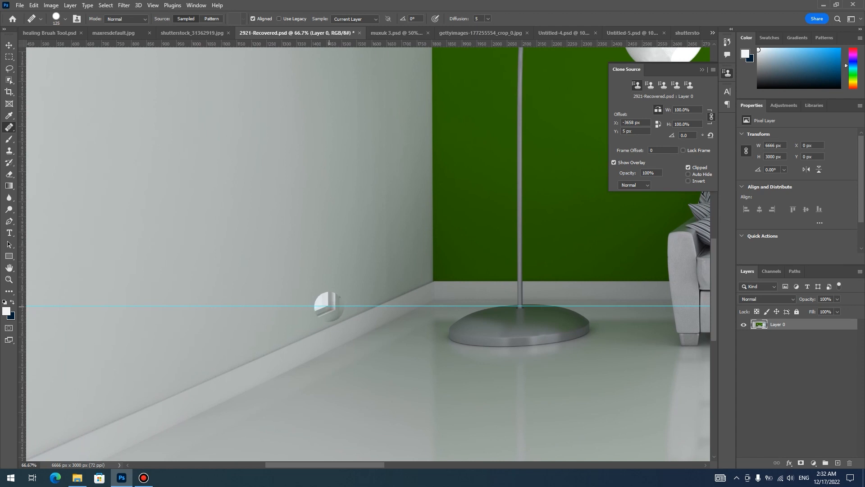
key("bracketright")
key("bracketright")
key("bracketright")
key("bracketright")
key("bracketright")
key("bracketright")
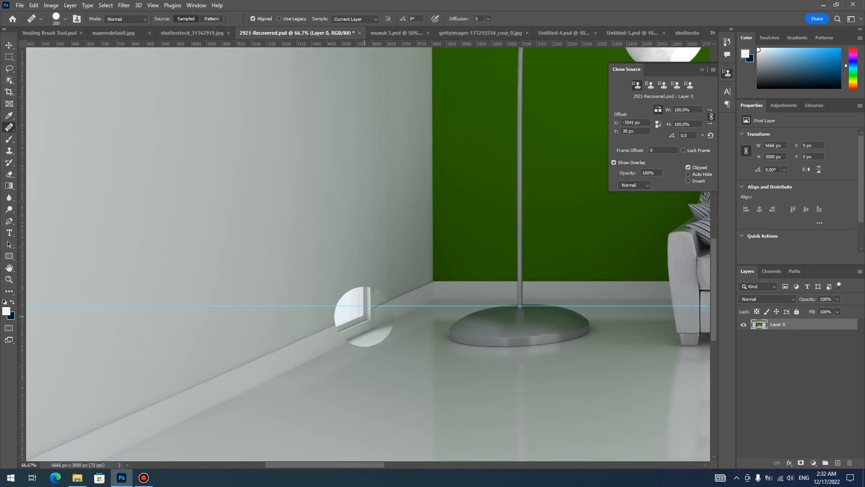
left_click(363, 316)
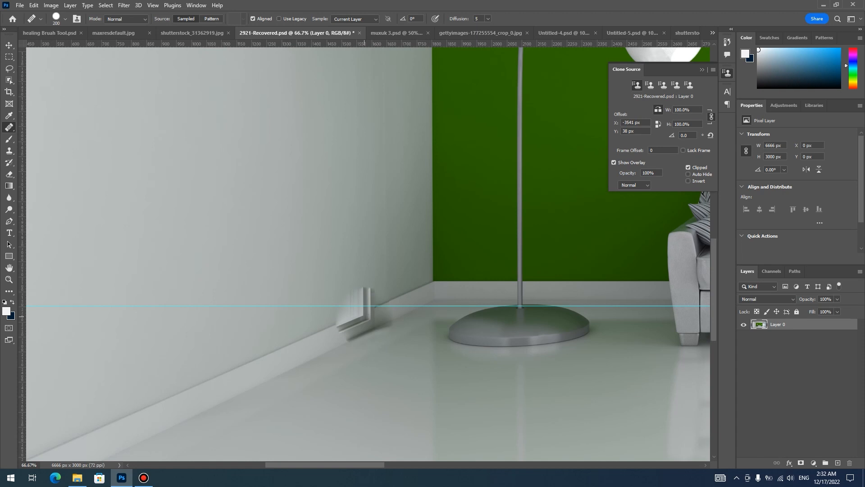
left_click_drag(364, 317, 273, 353)
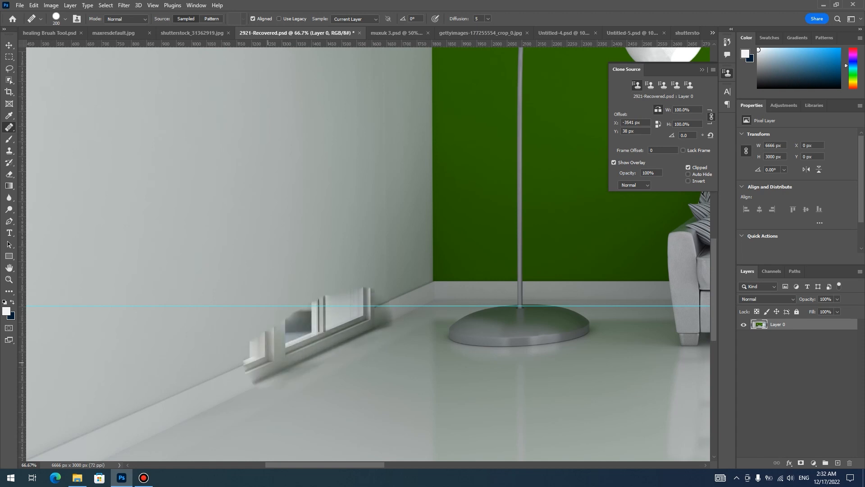
mouse_move(322, 336)
left_mouse_down()
mouse_move(361, 216)
mouse_move(333, 280)
mouse_move(307, 189)
mouse_move(270, 360)
mouse_move(243, 343)
mouse_move(234, 252)
mouse_move(171, 387)
mouse_move(189, 397)
mouse_move(242, 361)
left_mouse_up()
mouse_move(361, 295)
left_mouse_down()
mouse_move(347, 185)
mouse_move(361, 306)
mouse_move(376, 325)
mouse_move(339, 327)
left_mouse_up()
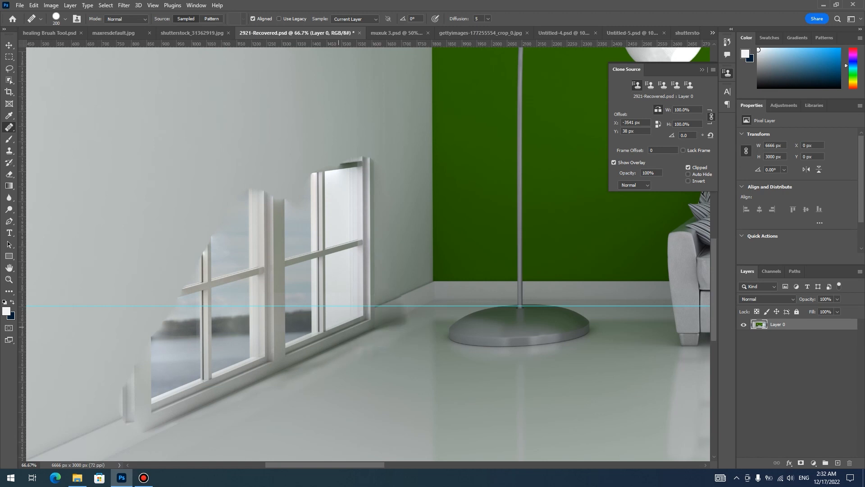
- Enlarge the brush in stages up to 600 px and paint in the remaining upper and outer parts of the mirrored window
key("ctrl+minus")
key("ctrl+minus")
key("bracketright")
key("bracketright")
key("bracketright")
key("bracketright")
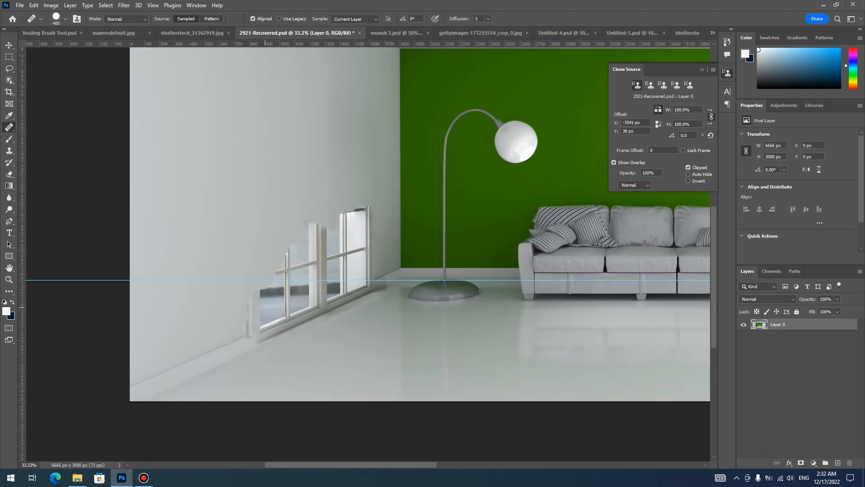
mouse_move(259, 312)
left_mouse_down()
mouse_move(180, 356)
mouse_move(153, 388)
mouse_move(158, 198)
mouse_move(157, 360)
mouse_move(171, 149)
mouse_move(189, 189)
mouse_move(234, 216)
mouse_move(297, 194)
mouse_move(307, 181)
mouse_move(321, 193)
left_mouse_up()
key("space")
mouse_move(272, 166)
left_mouse_down()
mouse_move(274, 258)
mouse_move(169, 163)
mouse_move(174, 198)
mouse_move(171, 158)
mouse_move(281, 213)
mouse_move(313, 205)
mouse_move(134, 134)
left_mouse_up()
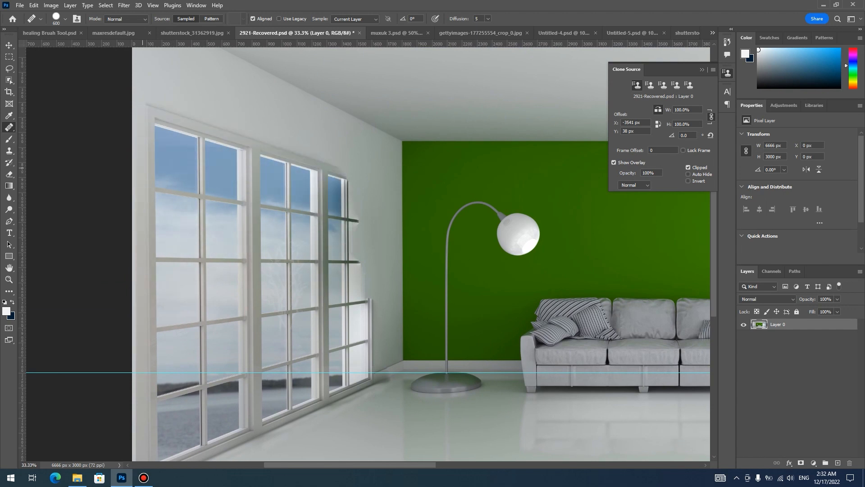
left_click_drag(190, 335, 188, 352)
left_click_drag(318, 216, 325, 251)
- Paint the mirrored window's upper corner and top frame edge nearest the green wall with a smaller brush
scroll(333, 265, "up", 1)
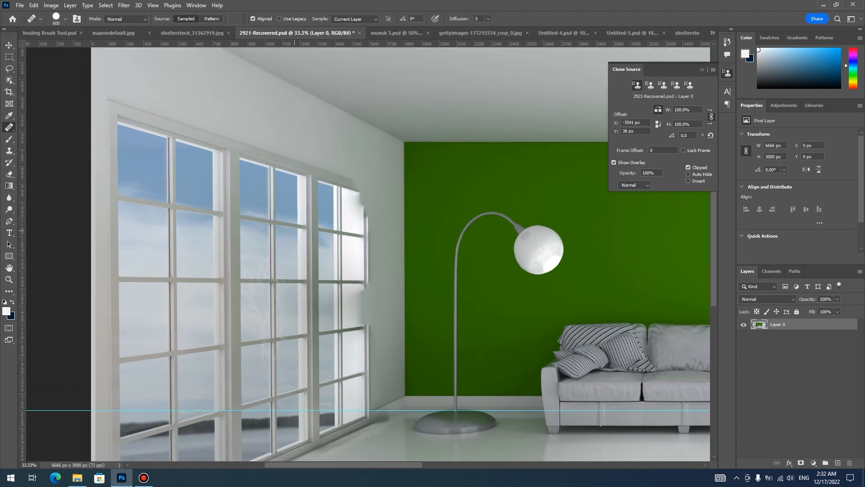
key("bracketleft")
key("bracketleft")
key("bracketleft")
key("bracketleft")
key("bracketleft")
key("bracketleft")
key("bracketleft")
key("bracketleft")
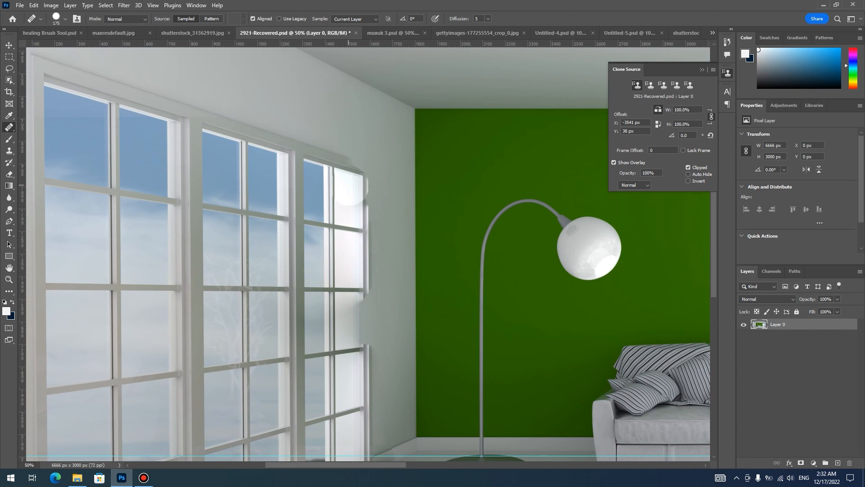
mouse_move(355, 170)
left_mouse_down()
mouse_move(363, 188)
mouse_move(361, 177)
mouse_move(309, 163)
left_mouse_up()
scroll(309, 253, "down", 2)
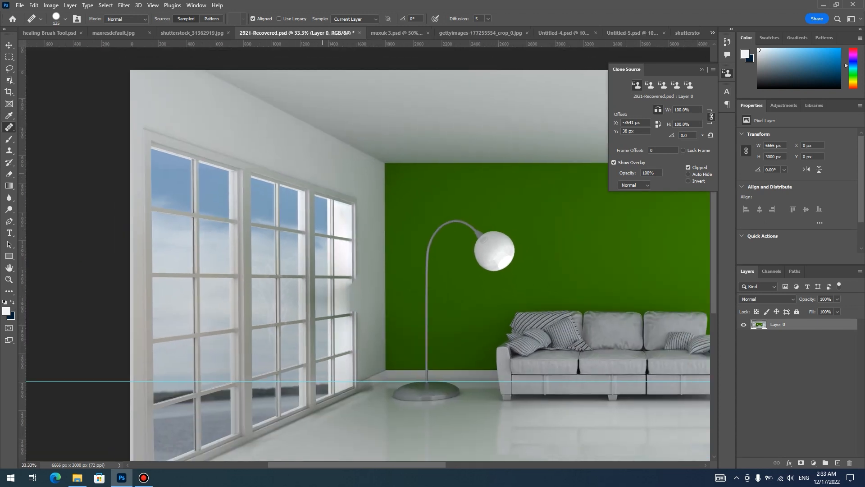
left_click_drag(264, 216, 231, 221)
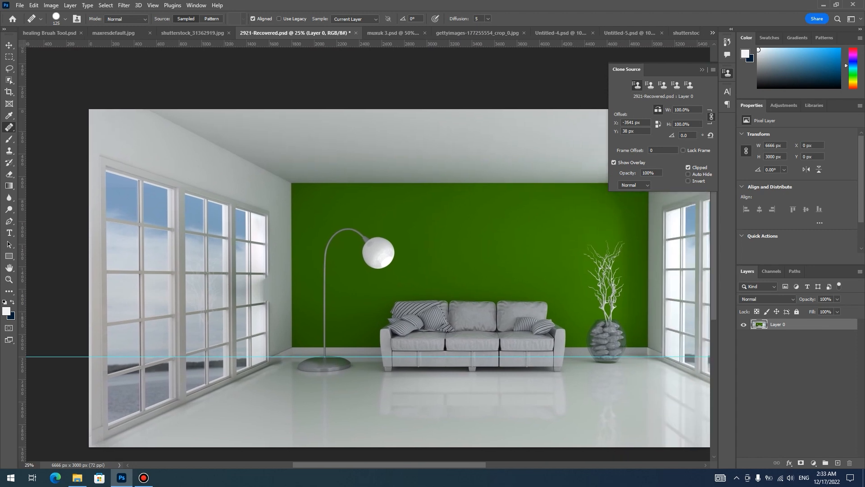
- Close the Clone Source settings and paint in the missing panes and vertical frame edge beside the floor lamp
left_click(702, 70)
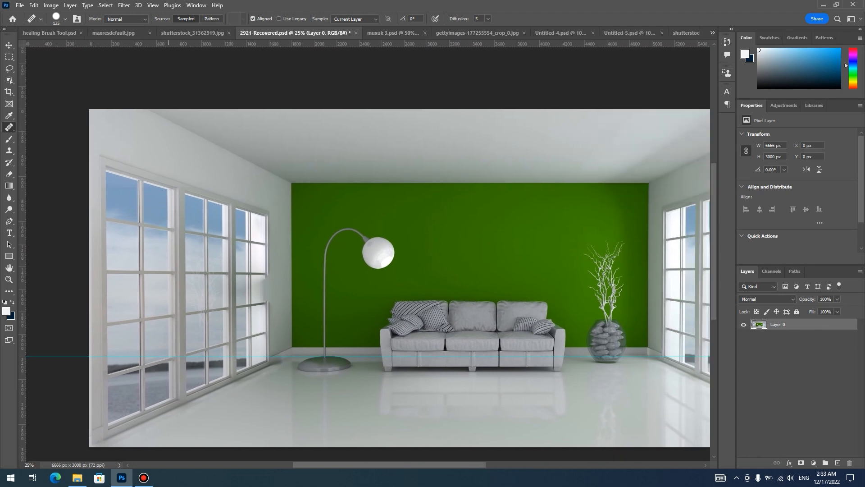
left_click_drag(259, 261, 261, 290)
left_click_drag(261, 290, 258, 305)
left_click_drag(254, 344, 253, 354)
left_click(247, 250)
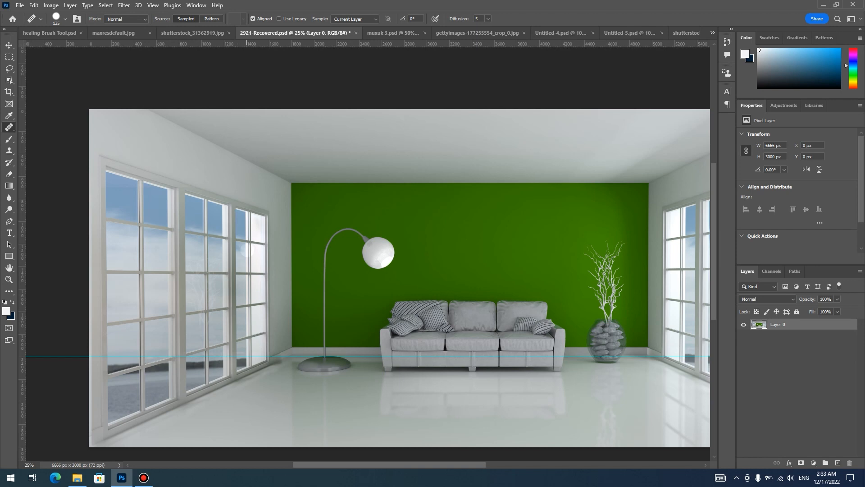
left_click_drag(266, 310, 266, 289)
left_click_drag(252, 241, 252, 206)
left_click_drag(251, 276, 249, 339)
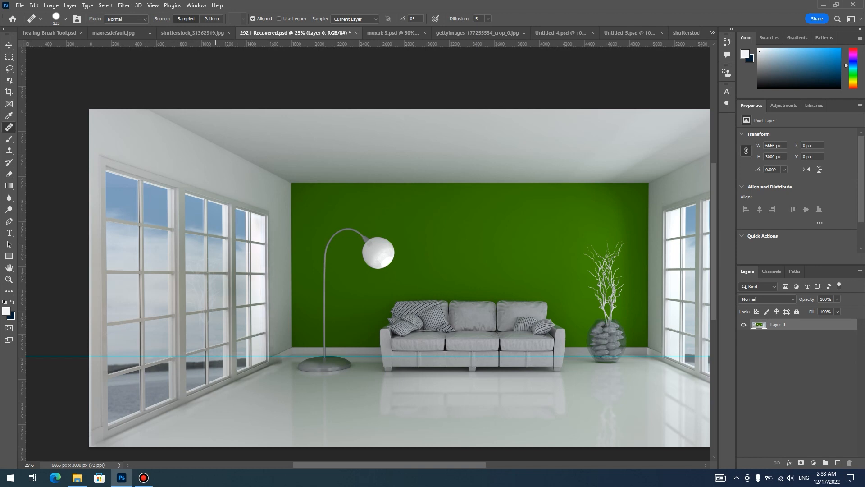
- Enlarge the brush to 500 px and paint the mirrored window's reflection onto the floor below it
scroll(199, 304, "down", 3)
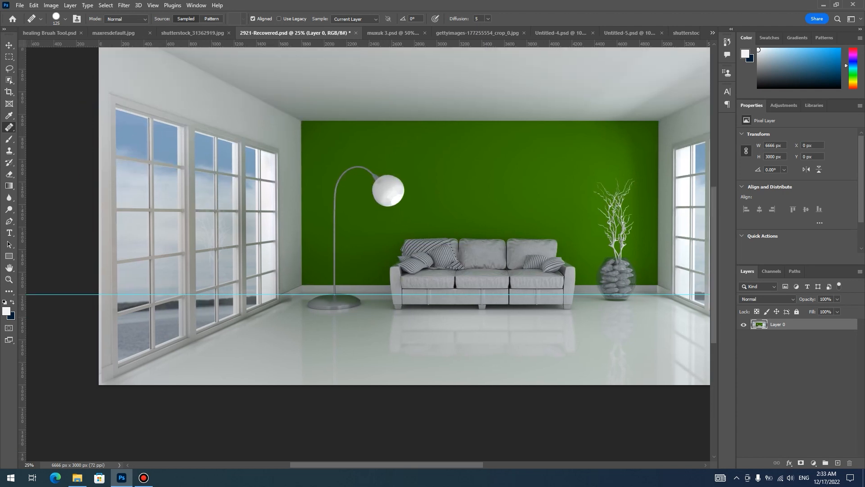
key("bracketright")
key("bracketright")
key("bracketright")
key("bracketright")
key("bracketright")
key("bracketright")
key("bracketright")
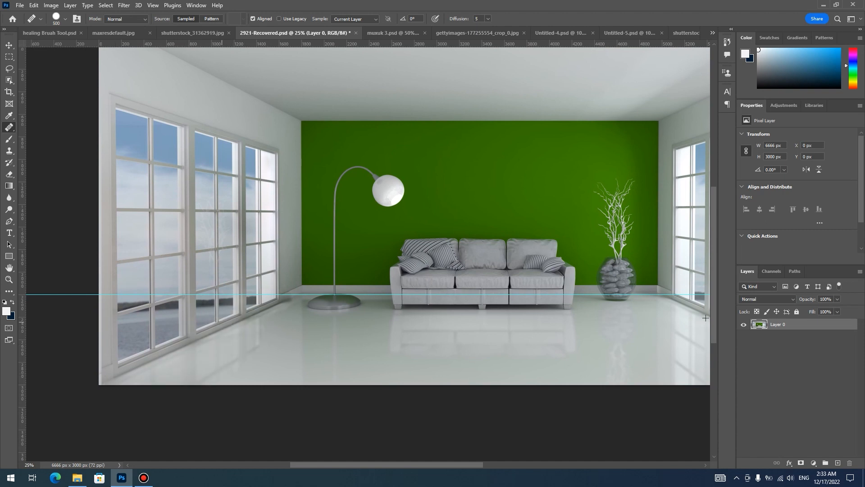
mouse_move(245, 376)
left_mouse_down()
mouse_move(266, 356)
mouse_move(272, 320)
left_mouse_up()
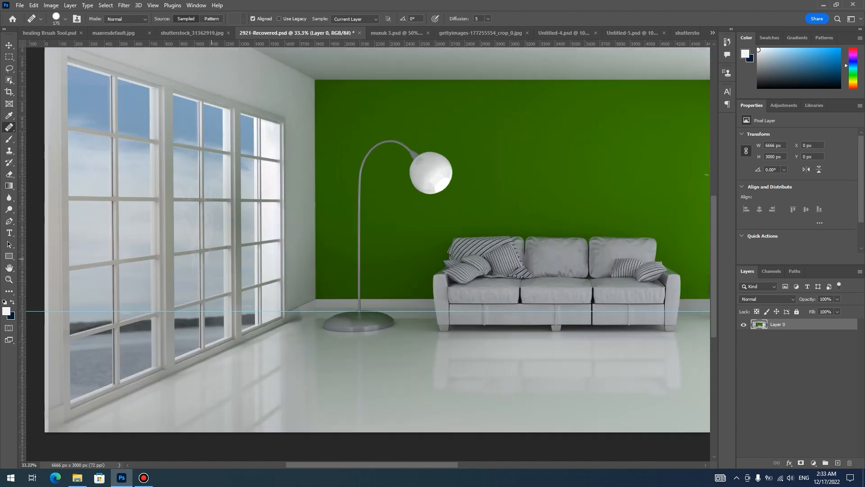
- Move the horizontal guide off the room image, above its upper edge, with the Move tool
key("ctrl+minus")
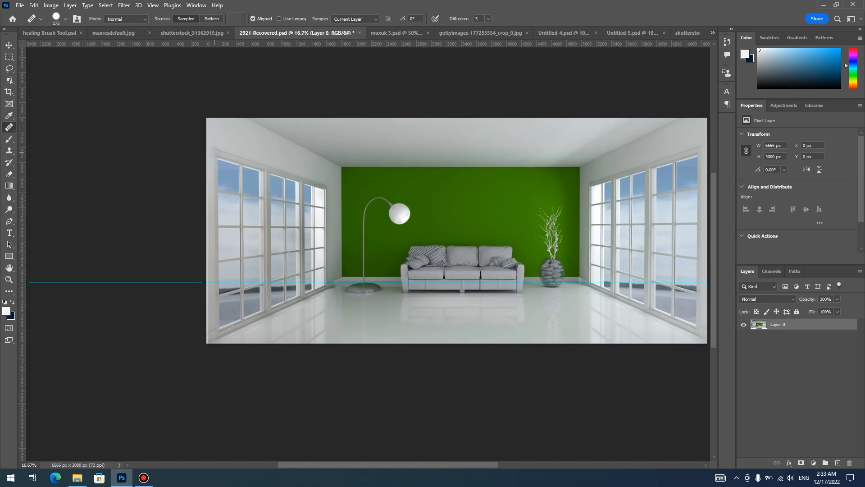
key("v")
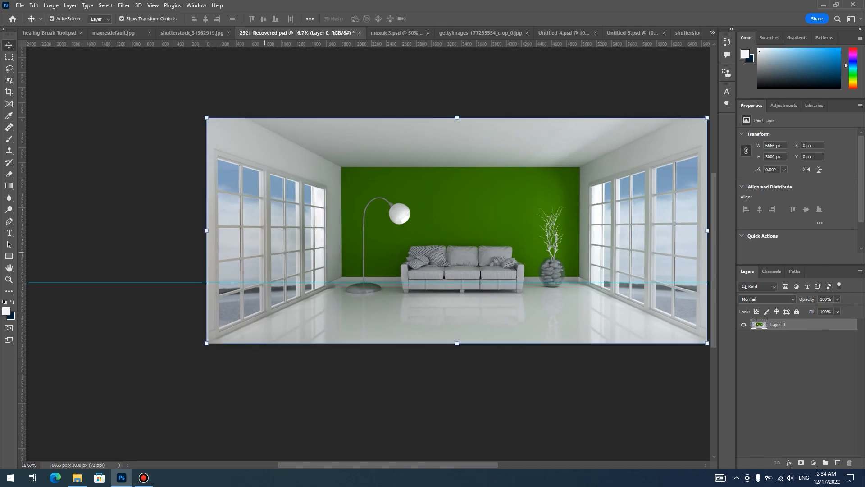
left_click_drag(267, 284, 279, 78)
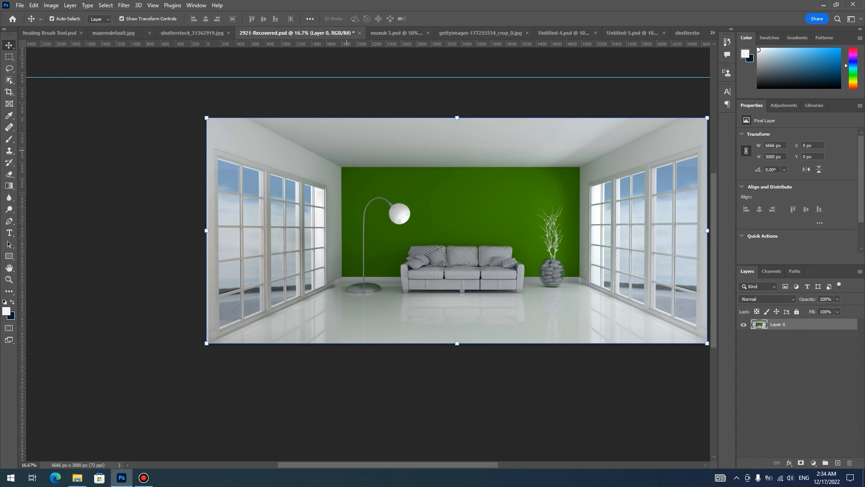
left_click_drag(355, 152, 264, 162)
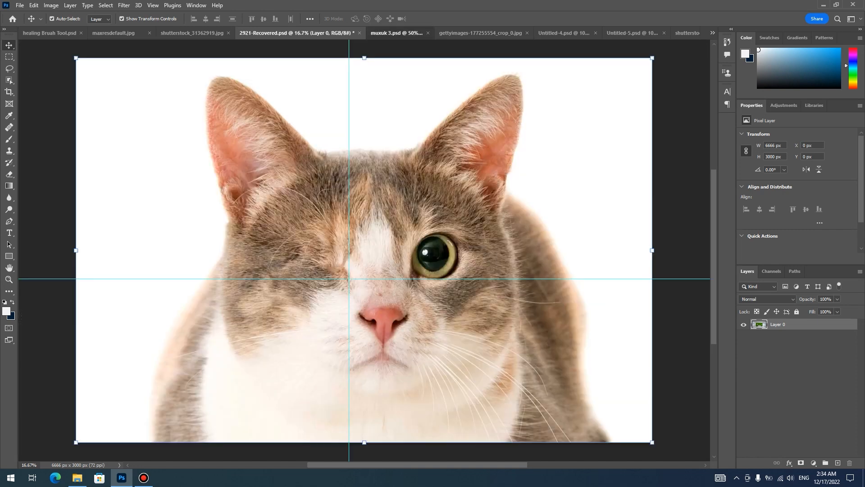
- Switch to the muxuk 3.psd cat image and clear both guides from it
left_click(397, 33)
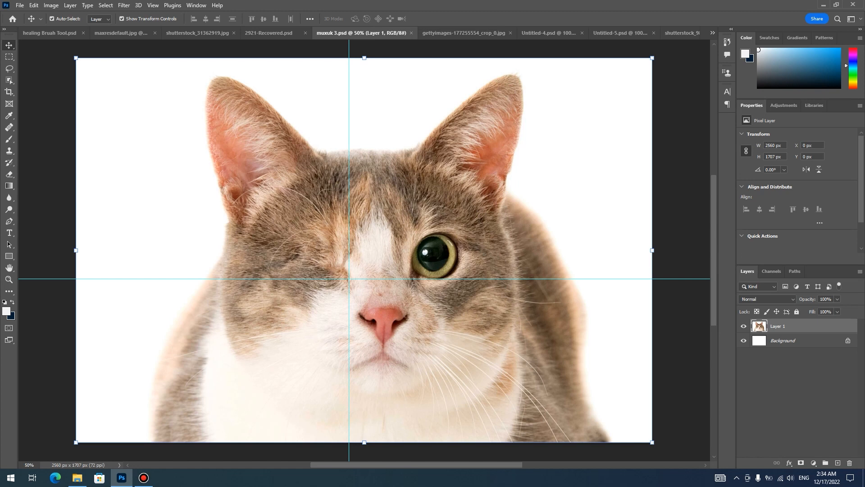
left_click_drag(455, 278, 457, 26)
key("ctrl+semicolon")
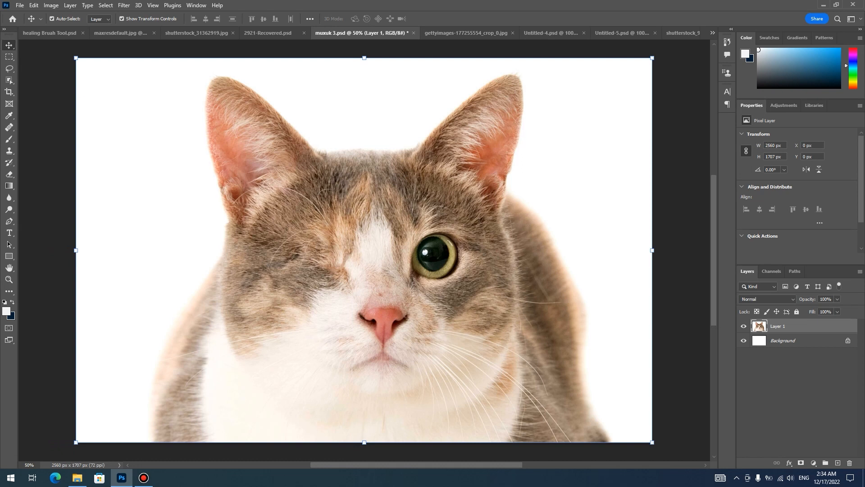
- Activate the Healing Brush tool and open the Clone Source settings
right_click(9, 127)
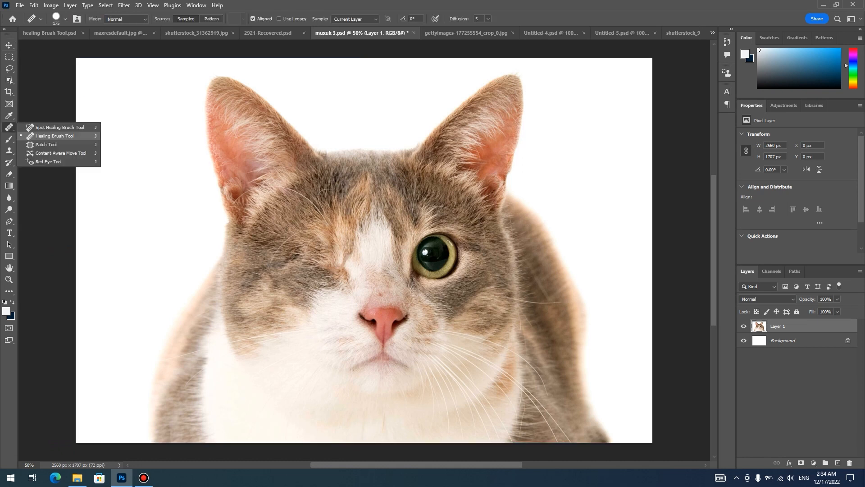
left_click(55, 136)
left_click(77, 19)
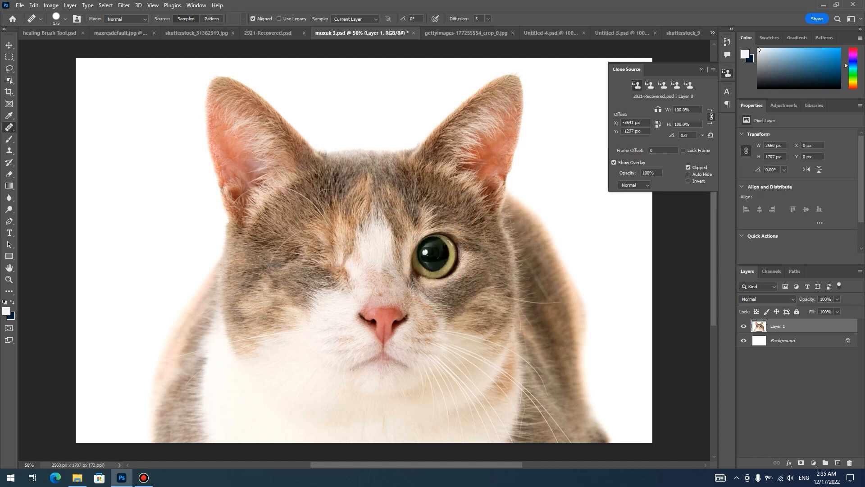
- Sample the cat's open eye, paint an unflipped copy over the missing eye, and undo it
left_click(434, 255, "alt")
mouse_move(320, 264)
left_mouse_down()
mouse_move(298, 264)
mouse_move(328, 262)
left_mouse_up()
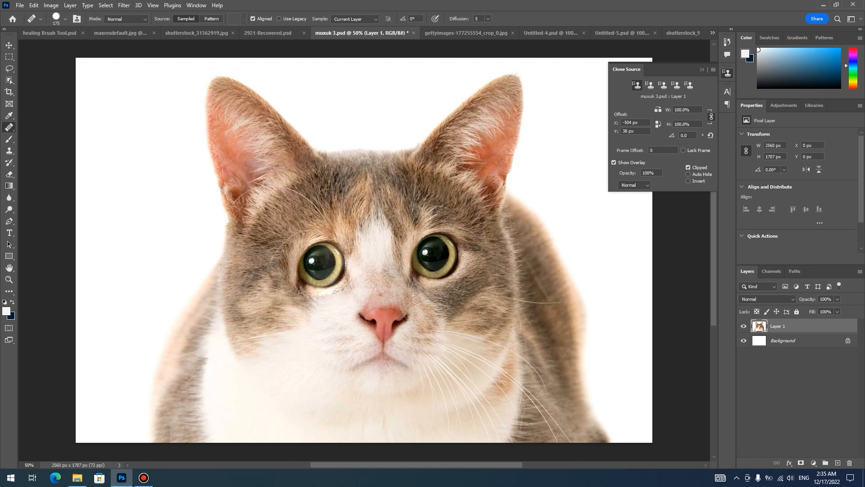
key("ctrl+z")
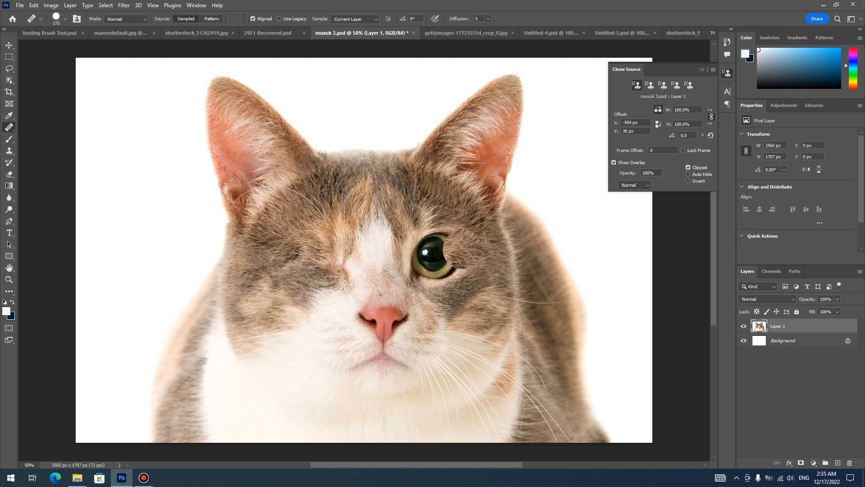
- With horizontal flip on and a 125 px brush, sample the cat's open eye and paint its mirrored copy over the missing eye
key("bracketleft")
key("bracketleft")
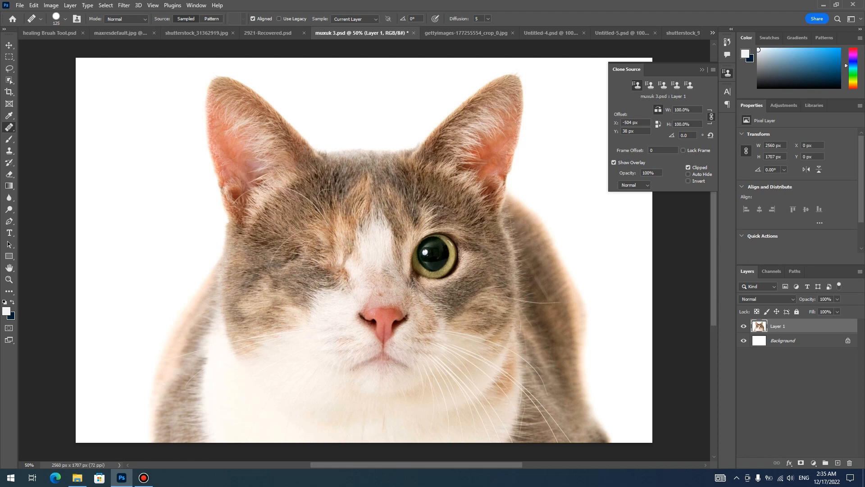
left_click(435, 256, "alt")
mouse_move(346, 272)
left_mouse_down()
mouse_move(344, 249)
mouse_move(327, 246)
mouse_move(317, 269)
mouse_move(328, 242)
mouse_move(336, 279)
mouse_move(298, 256)
mouse_move(339, 242)
mouse_move(341, 283)
mouse_move(329, 279)
mouse_move(338, 244)
mouse_move(325, 283)
mouse_move(325, 232)
mouse_move(286, 261)
mouse_move(326, 288)
mouse_move(327, 230)
mouse_move(336, 282)
left_mouse_up()
mouse_move(295, 247)
left_mouse_down()
mouse_move(350, 251)
mouse_move(348, 259)
mouse_move(313, 239)
left_mouse_up()
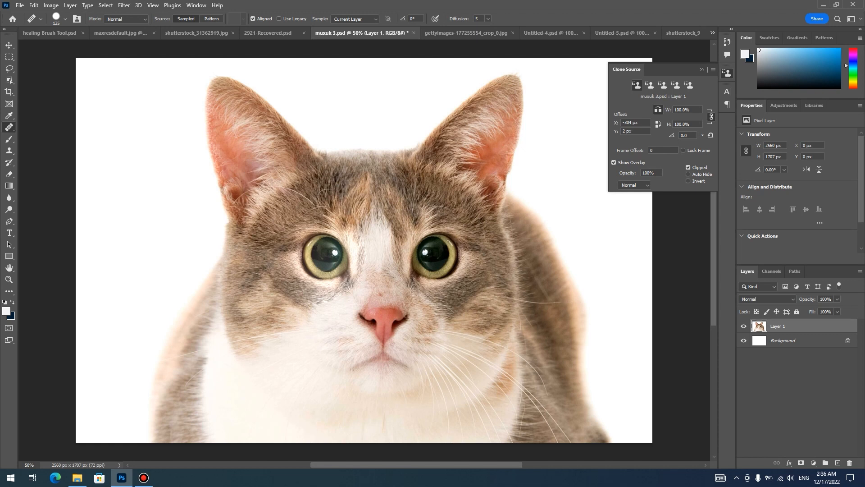
- Set the healing mode to Replace, lower the brush hardness, and repaint the fur around the copied eye
left_click(126, 19)
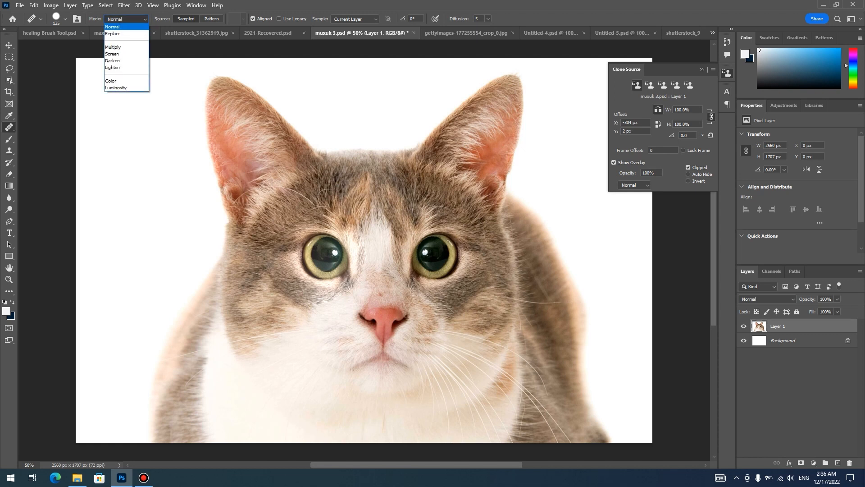
left_click(113, 33)
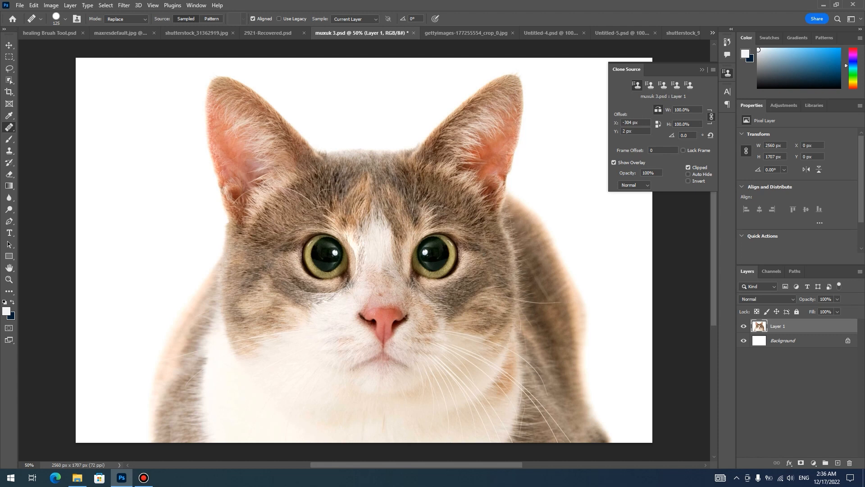
right_click(343, 257)
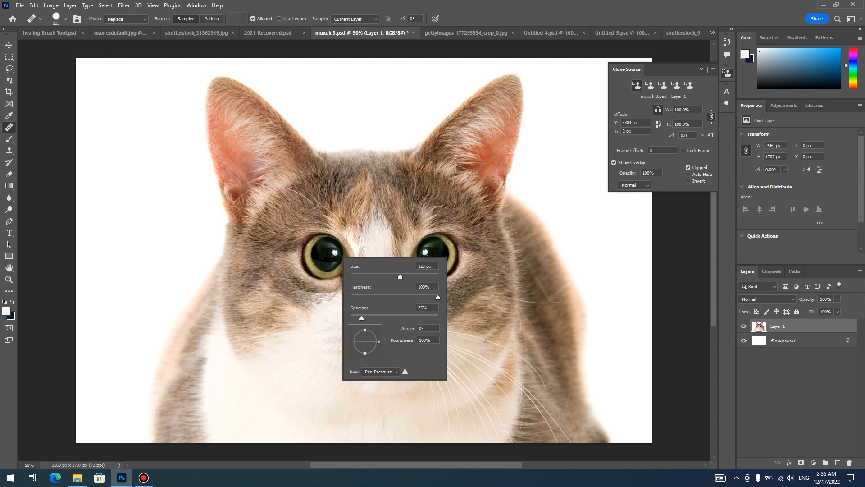
left_click_drag(393, 297, 387, 297)
left_click(341, 244)
mouse_move(332, 236)
left_mouse_down()
mouse_move(349, 253)
mouse_move(331, 283)
mouse_move(303, 281)
mouse_move(287, 254)
mouse_move(338, 214)
mouse_move(348, 268)
mouse_move(319, 298)
mouse_move(286, 225)
left_mouse_up()
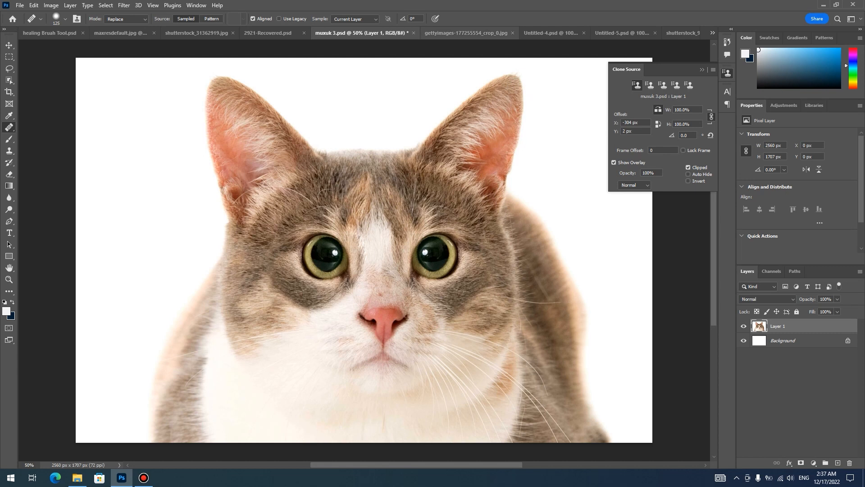
- Switch to the gettyimages-177255554_crop_0.jpg image of the two front doors
left_click(466, 33)
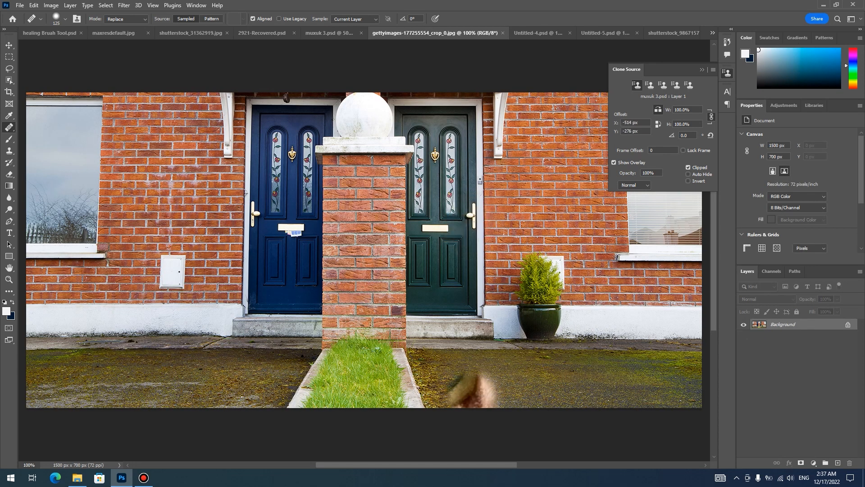
left_click_drag(554, 378, 531, 362)
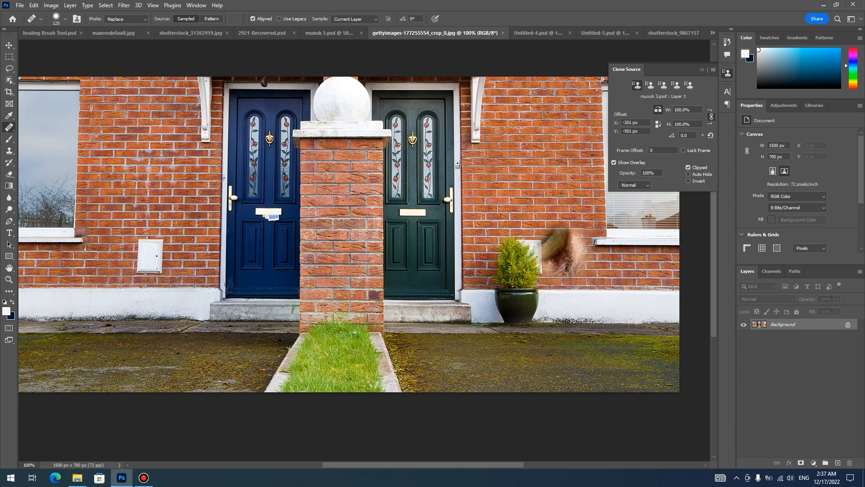
- Reduce the brush to 70 px, show the rulers, and place a horizontal guide at 472 px along the base of the brick wall
key("bracketleft")
key("bracketleft")
key("bracketleft")
key("bracketleft")
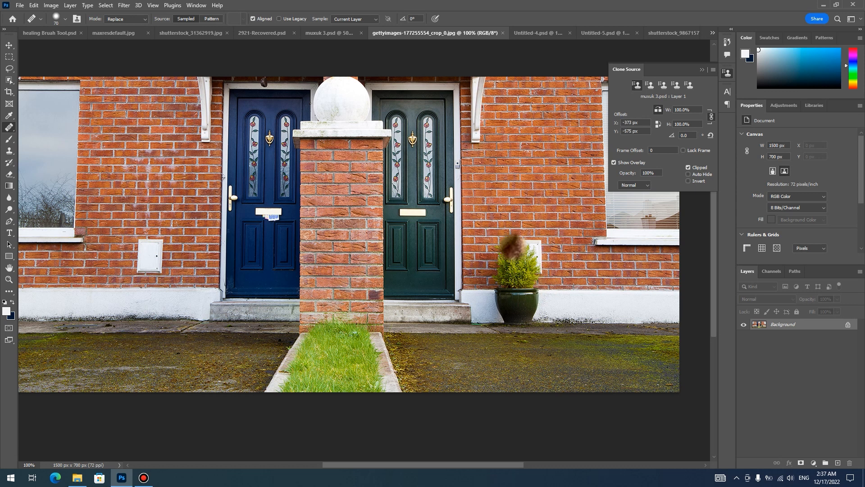
key("ctrl+r")
left_click_drag(446, 44, 435, 309)
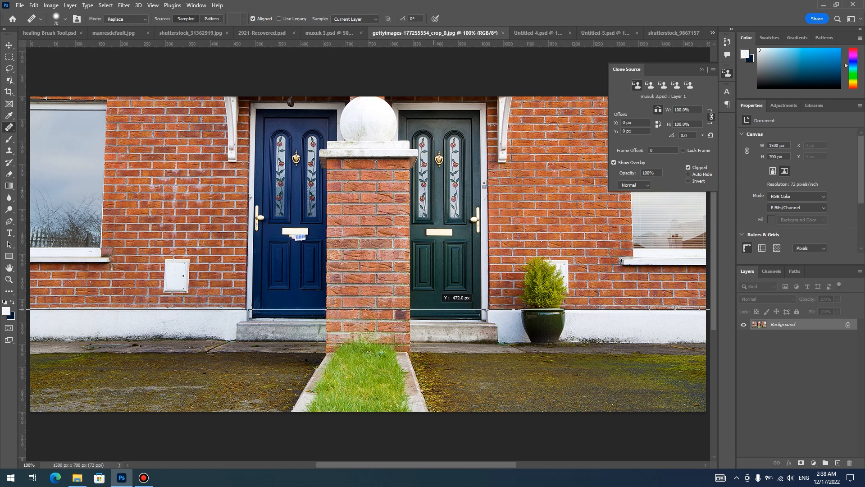
left_click_drag(435, 309, 434, 309)
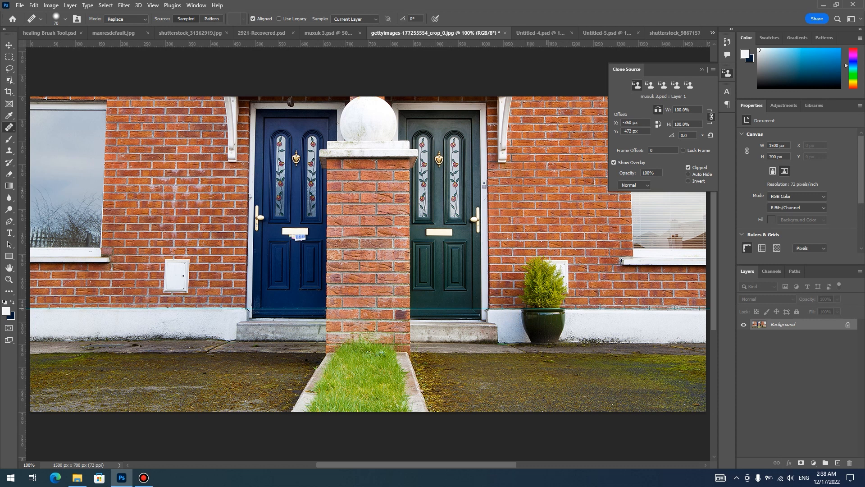
- Sample the potted plant on the guide and paint its full mirrored copy against the wall beside the blue door
left_click(547, 306, "alt")
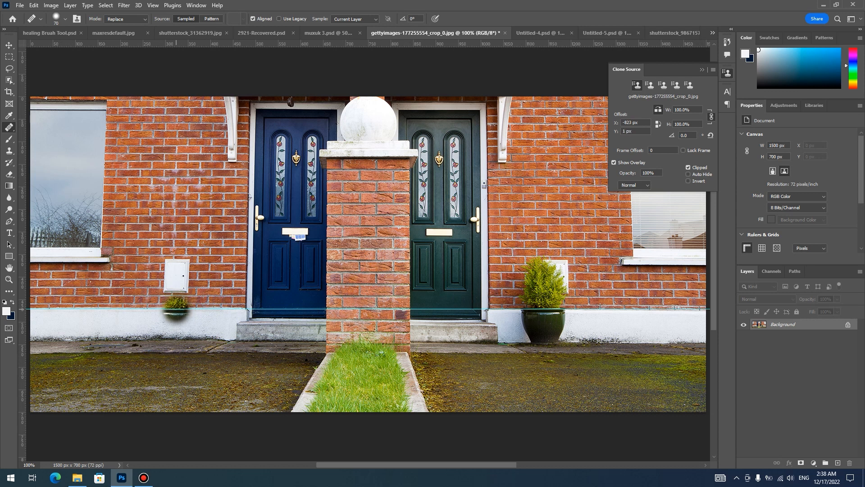
mouse_move(170, 315)
left_mouse_down()
mouse_move(185, 315)
mouse_move(162, 311)
mouse_move(174, 337)
mouse_move(189, 323)
mouse_move(193, 332)
mouse_move(191, 289)
mouse_move(178, 265)
mouse_move(165, 273)
mouse_move(168, 265)
mouse_move(188, 275)
mouse_move(189, 305)
left_mouse_up()
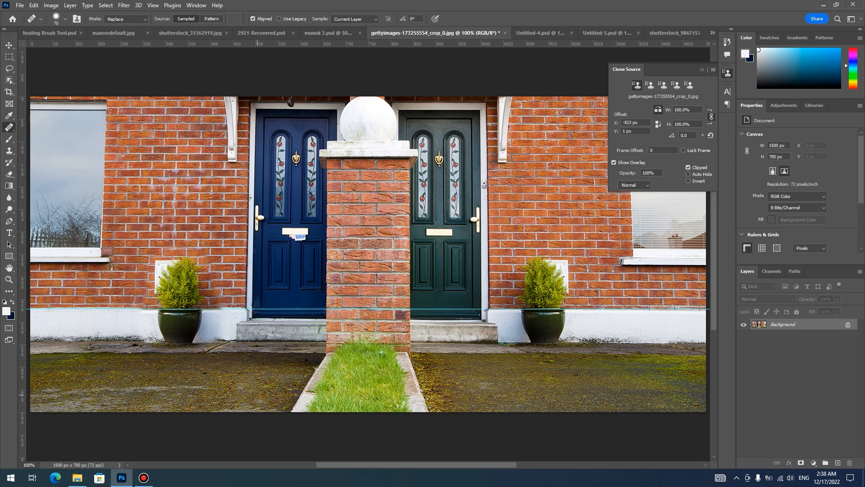
left_click_drag(67, 347, 56, 346)
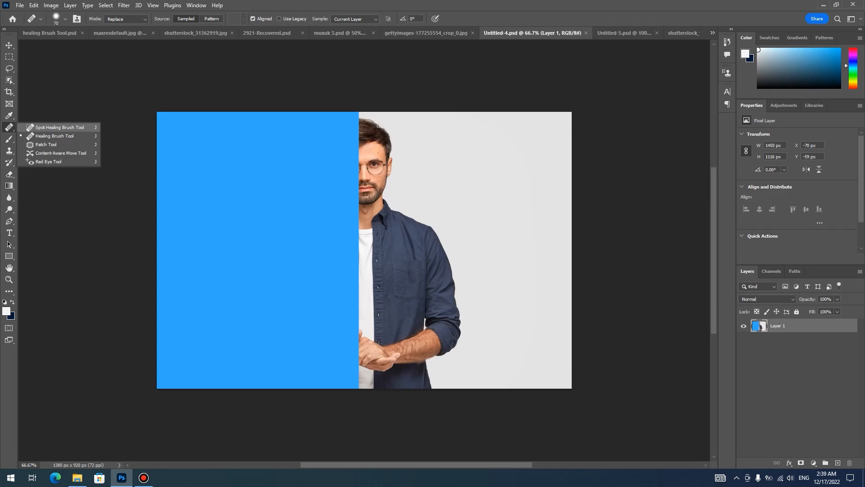
- Switch to the Untitled-4.psd image of the half-covered man and hide and reshow Layer 1
left_click(60, 127)
right_click(9, 127)
left_click(54, 136)
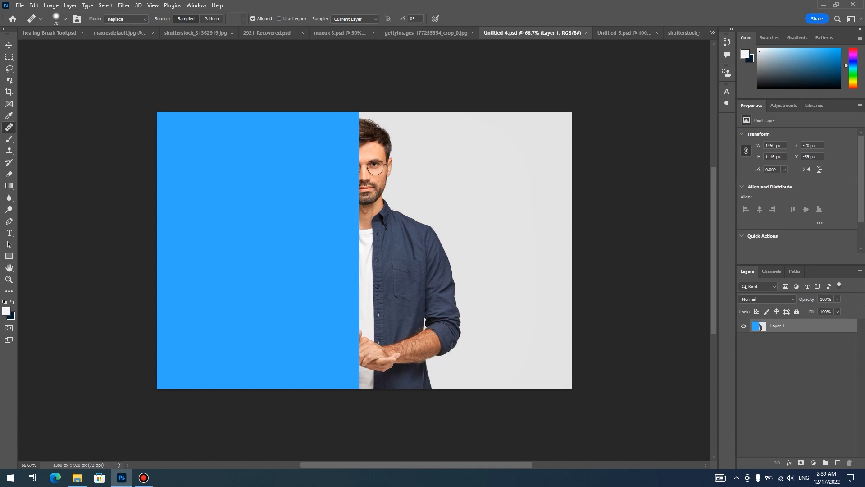
left_click(744, 326)
left_click(743, 326)
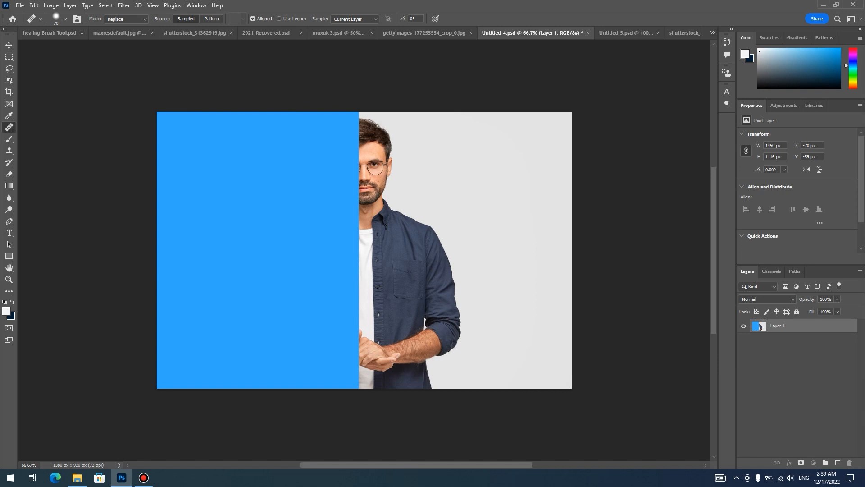
- With a 45 px brush, sample the face near the blue edge and paint the mirrored mouth, chin, neck and collar over the blue area
key("ctrl+1")
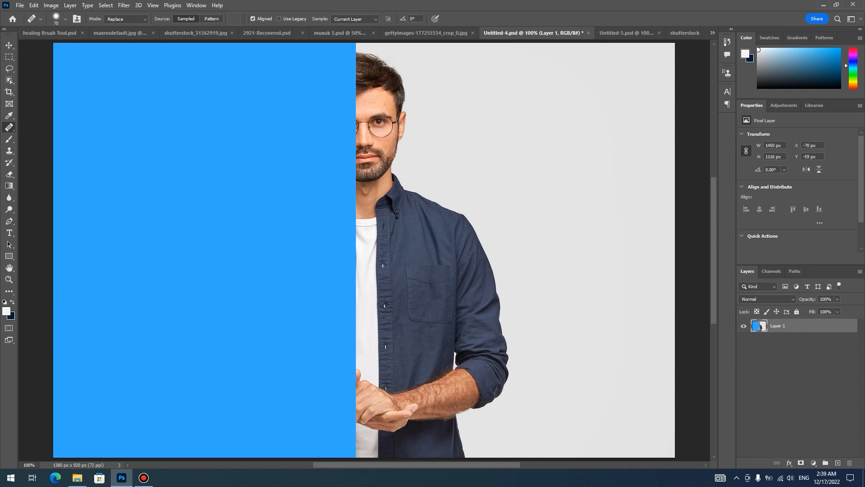
key("ctrl+plus")
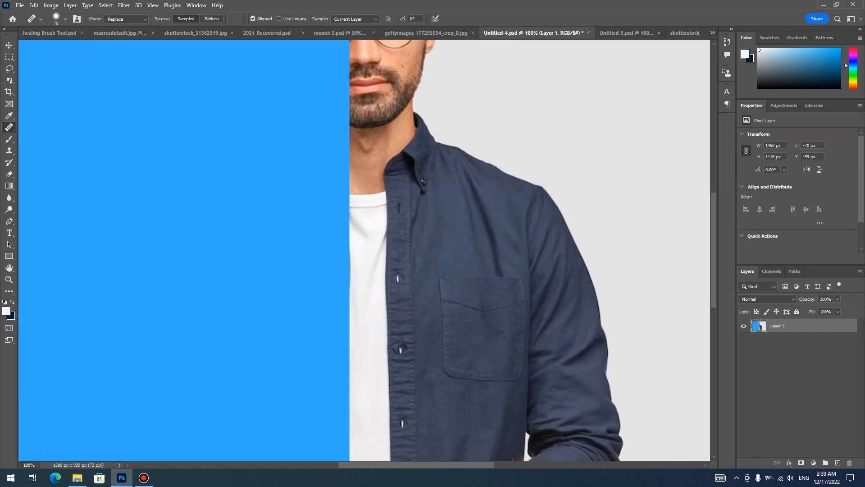
scroll(364, 250, "up", 10)
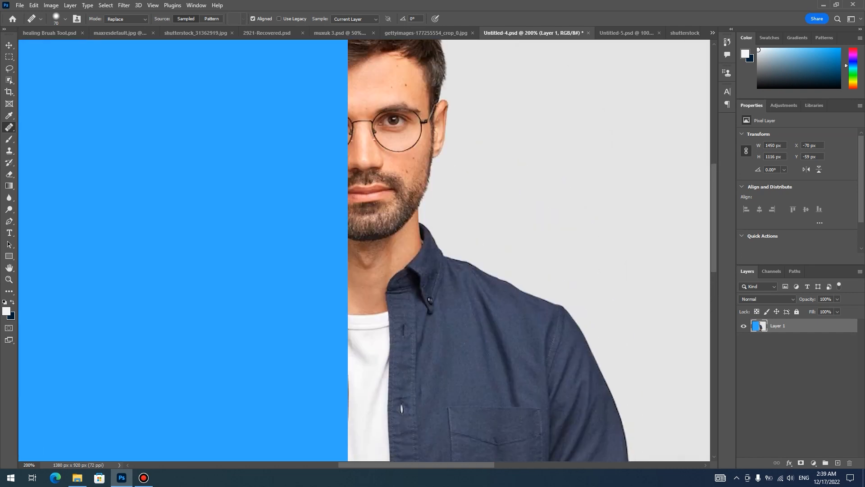
scroll(364, 250, "down", 1)
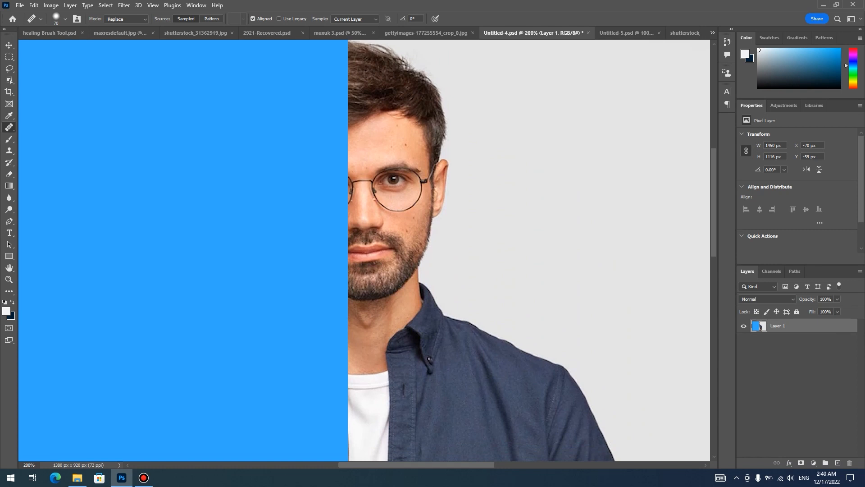
key("alt")
key("bracketleft")
key("bracketleft")
key("bracketleft")
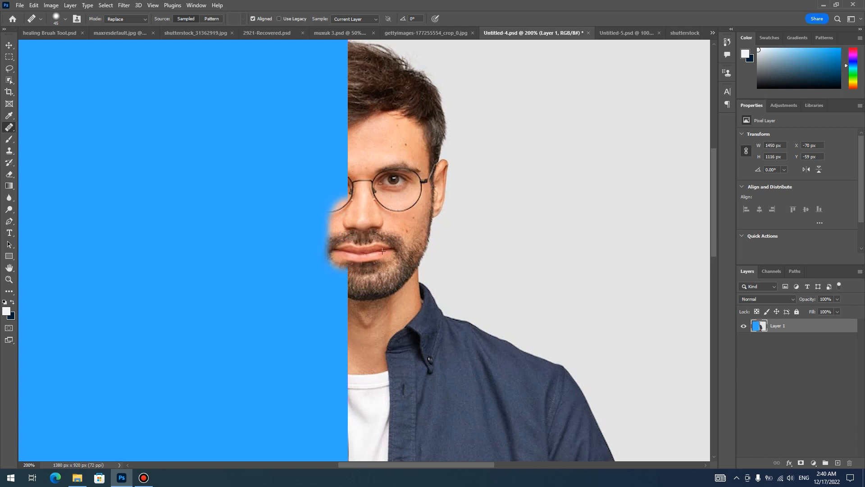
left_click_drag(382, 251, 379, 351)
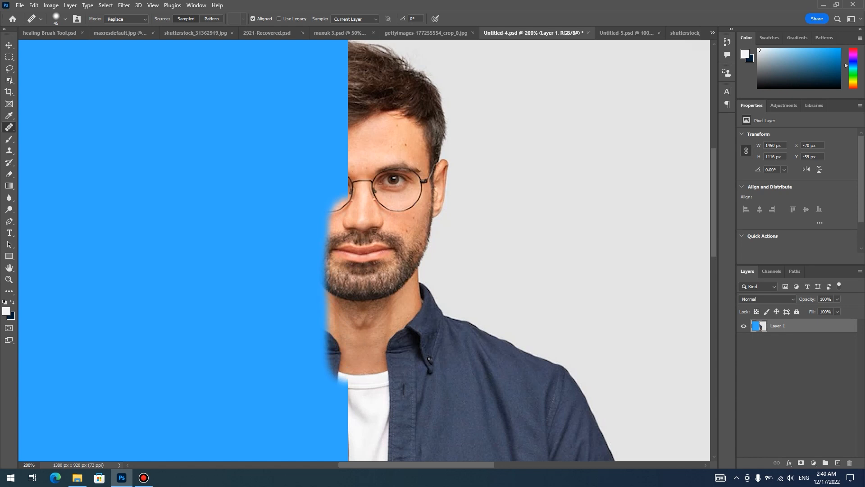
- Paint the mirrored half of the glasses, eye, ear, cheek and hair, plus the gray background around the head
mouse_move(377, 180)
left_mouse_down()
mouse_move(378, 109)
mouse_move(395, 196)
mouse_move(392, 226)
mouse_move(412, 239)
mouse_move(398, 296)
left_mouse_up()
mouse_move(399, 252)
left_mouse_down()
mouse_move(405, 183)
mouse_move(389, 73)
mouse_move(405, 78)
mouse_move(416, 106)
mouse_move(408, 143)
mouse_move(426, 147)
mouse_move(431, 160)
mouse_move(425, 185)
mouse_move(437, 174)
mouse_move(421, 226)
left_mouse_up()
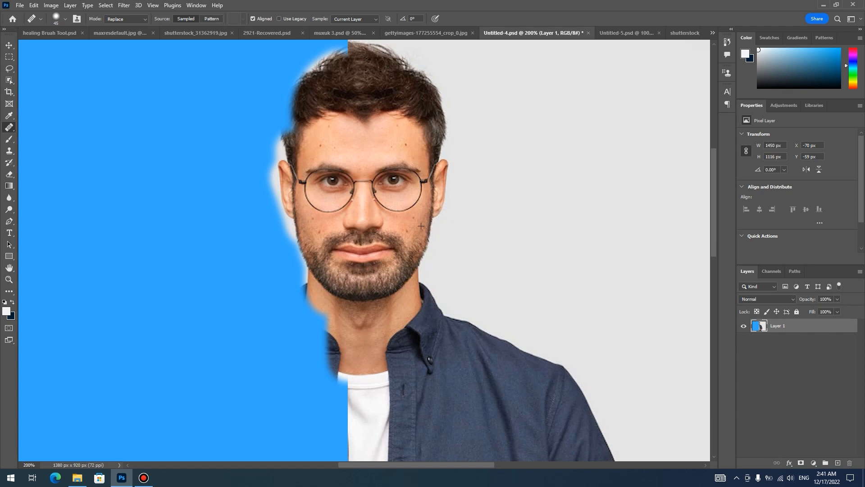
mouse_move(425, 146)
left_mouse_down()
mouse_move(433, 121)
mouse_move(442, 123)
mouse_move(441, 184)
mouse_move(413, 265)
left_mouse_up()
mouse_move(434, 125)
left_mouse_down()
mouse_move(307, 91)
mouse_move(333, 63)
mouse_move(389, 54)
left_mouse_up()
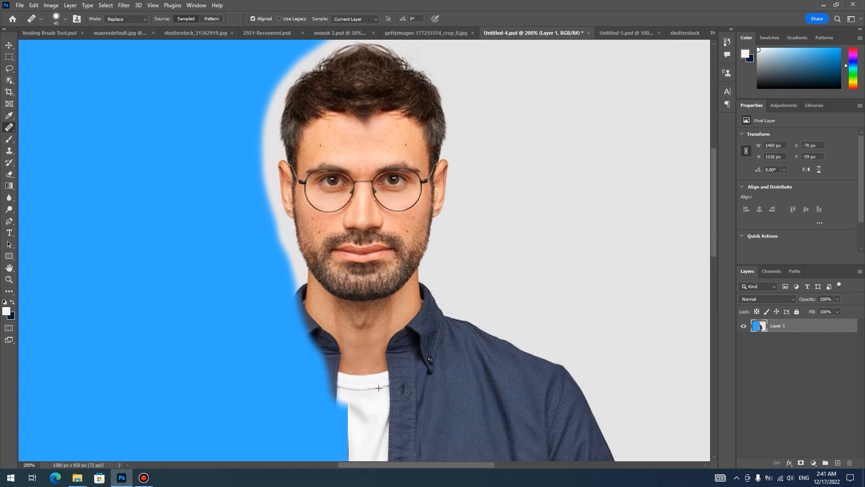
- Paint the mirrored shirt front with its button strip and the rest of the white T-shirt over the blue area
key("ctrl+minus")
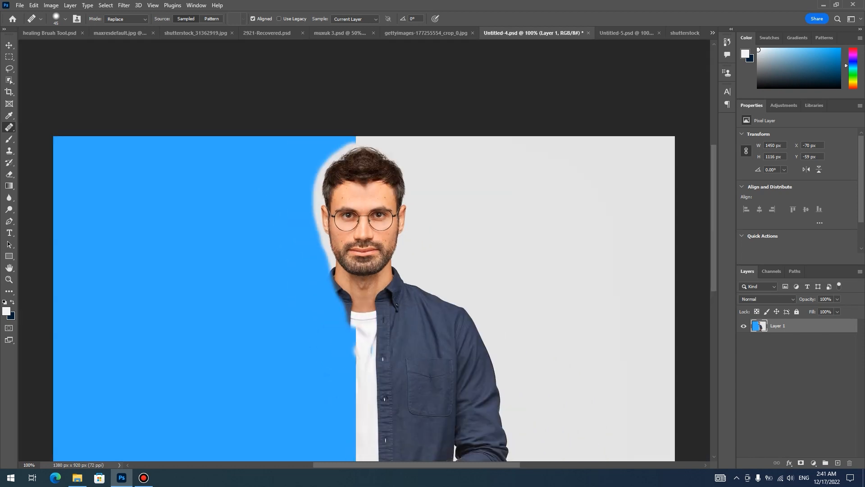
mouse_move(351, 316)
left_mouse_down()
mouse_move(353, 362)
mouse_move(349, 307)
left_mouse_up()
mouse_move(351, 361)
left_mouse_down()
mouse_move(351, 444)
mouse_move(336, 299)
mouse_move(340, 432)
left_mouse_up()
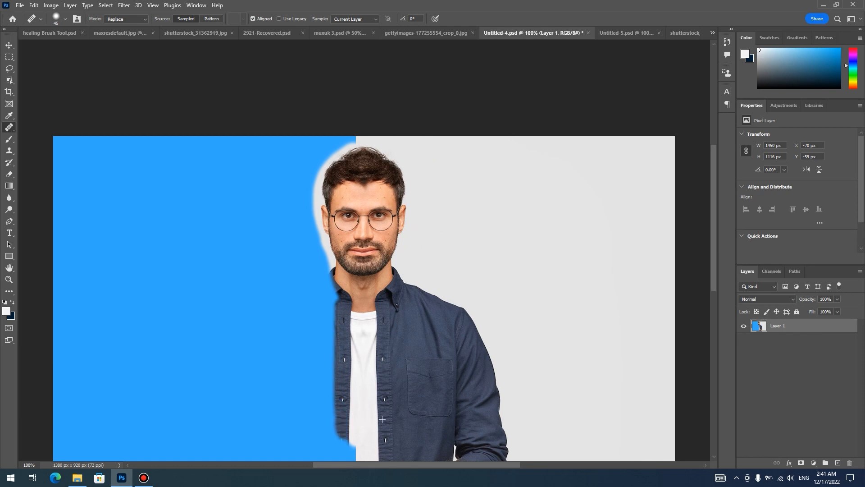
- Try to paint the mirrored hand over the blue area next to the man's clasped hands
key("v")
scroll(367, 397, "down", 3)
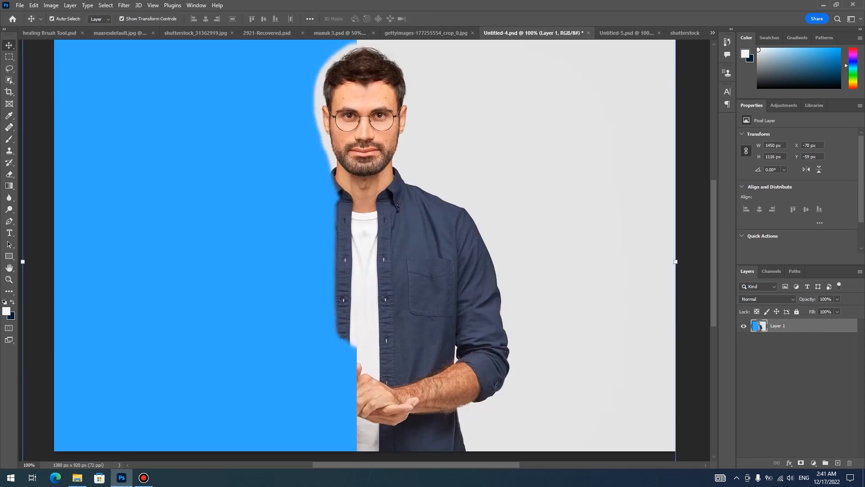
key("j")
left_click_drag(356, 413, 355, 423)
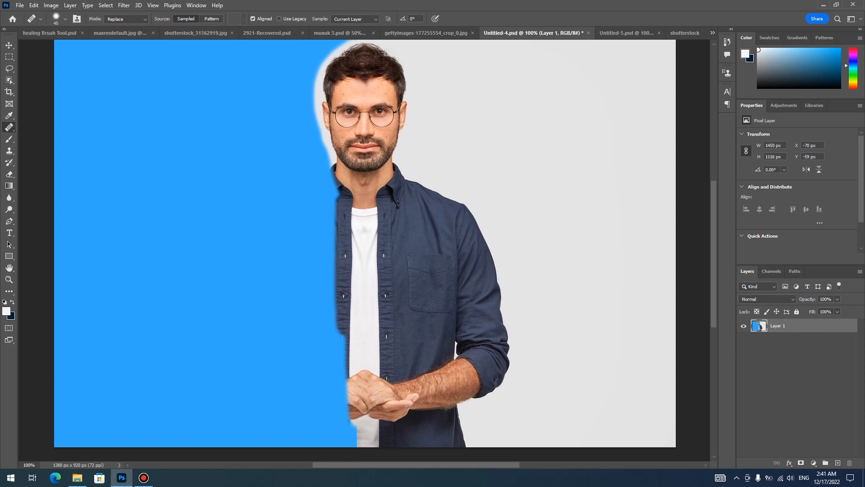
left_click_drag(354, 419, 356, 344)
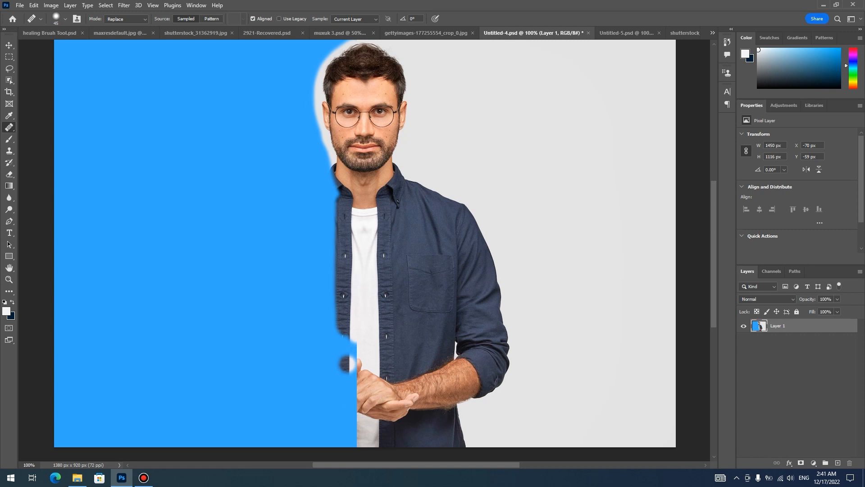
- Enlarge the brush to 125 px and paint the mirrored hand, forearm, sleeve, pocket and shoulder to complete the man's body
mouse_move(346, 342)
left_mouse_down()
mouse_move(380, 342)
mouse_move(377, 440)
mouse_move(381, 326)
mouse_move(389, 287)
mouse_move(397, 336)
mouse_move(398, 284)
mouse_move(396, 443)
mouse_move(402, 316)
mouse_move(391, 222)
mouse_move(424, 294)
mouse_move(408, 259)
mouse_move(402, 267)
mouse_move(419, 332)
mouse_move(427, 331)
mouse_move(430, 303)
mouse_move(449, 280)
mouse_move(446, 316)
mouse_move(465, 330)
mouse_move(466, 314)
mouse_move(464, 357)
mouse_move(279, 388)
mouse_move(309, 361)
mouse_move(297, 415)
mouse_move(330, 429)
left_mouse_up()
key("bracketright")
key("bracketright")
key("bracketright")
mouse_move(271, 428)
left_mouse_down()
mouse_move(239, 391)
mouse_move(234, 288)
mouse_move(311, 203)
mouse_move(294, 216)
left_mouse_up()
mouse_move(434, 216)
left_mouse_down()
mouse_move(450, 288)
mouse_move(478, 217)
mouse_move(432, 279)
mouse_move(431, 320)
left_mouse_up()
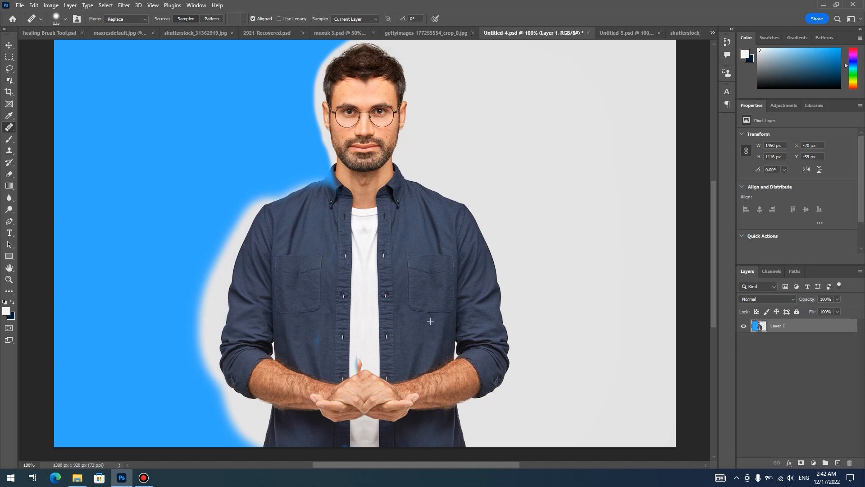
- Paint the mirrored gray background over the remaining blue area around the man
mouse_move(472, 383)
left_mouse_down()
mouse_move(497, 370)
mouse_move(499, 327)
mouse_move(475, 219)
mouse_move(453, 188)
mouse_move(413, 191)
mouse_move(428, 116)
mouse_move(403, 56)
mouse_move(445, 116)
left_mouse_up()
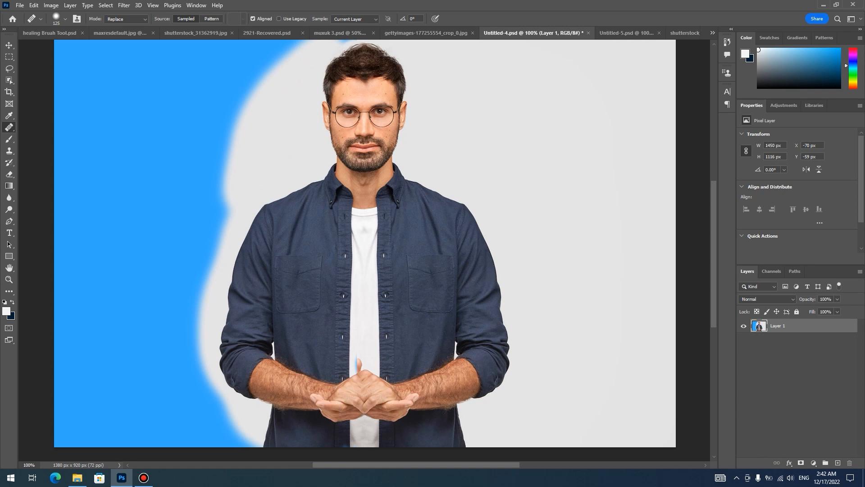
key("ctrl+minus")
mouse_move(311, 111)
left_mouse_down()
mouse_move(345, 98)
mouse_move(298, 121)
mouse_move(302, 116)
mouse_move(246, 238)
mouse_move(276, 192)
mouse_move(244, 295)
mouse_move(216, 121)
mouse_move(228, 149)
mouse_move(180, 242)
mouse_move(188, 347)
mouse_move(168, 381)
mouse_move(222, 315)
mouse_move(252, 371)
mouse_move(270, 348)
mouse_move(218, 304)
left_mouse_up()
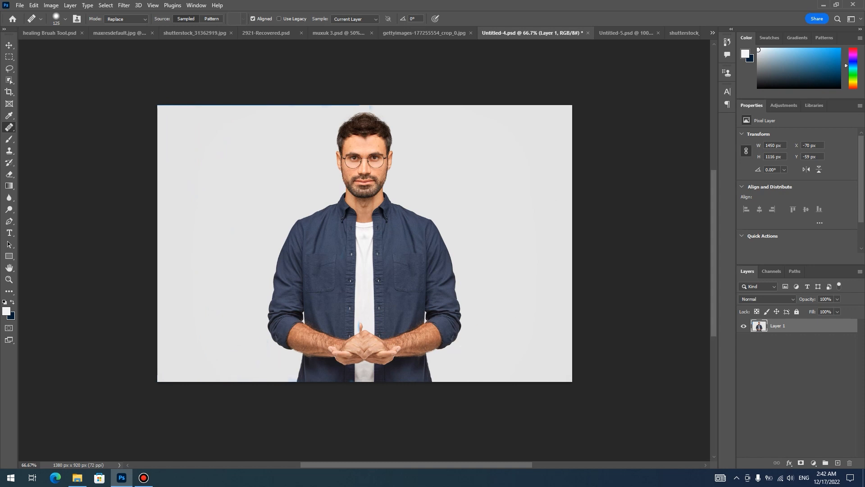
- Reduce the brush to 30 px and retouch the stray thumb and blue residue above the clasped hands
key("ctrl+plus")
key("ctrl+plus")
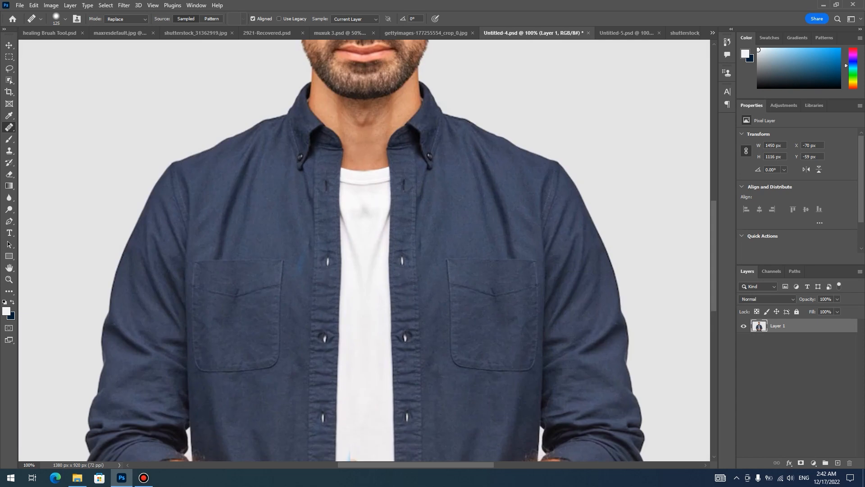
scroll(364, 250, "down", 1)
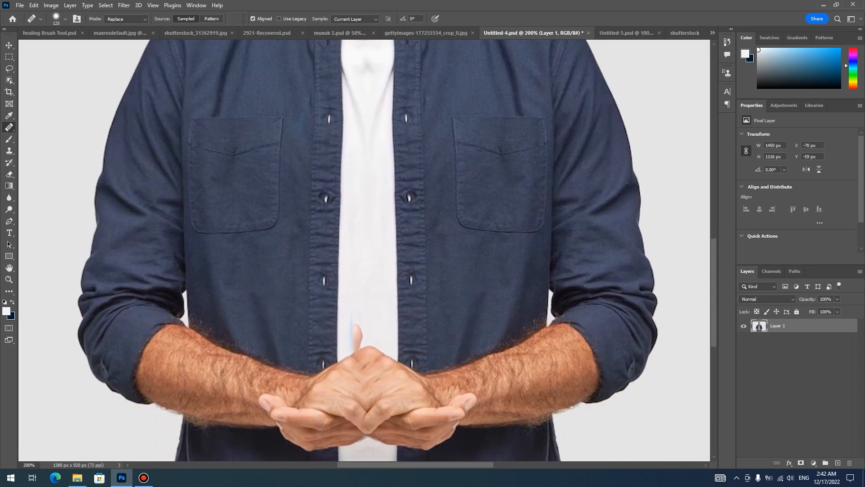
key("bracketleft")
key("bracketleft")
key("bracketleft")
key("bracketleft")
key("bracketleft")
key("bracketleft")
key("bracketleft")
key("bracketleft")
key("bracketleft")
key("ctrl+minus")
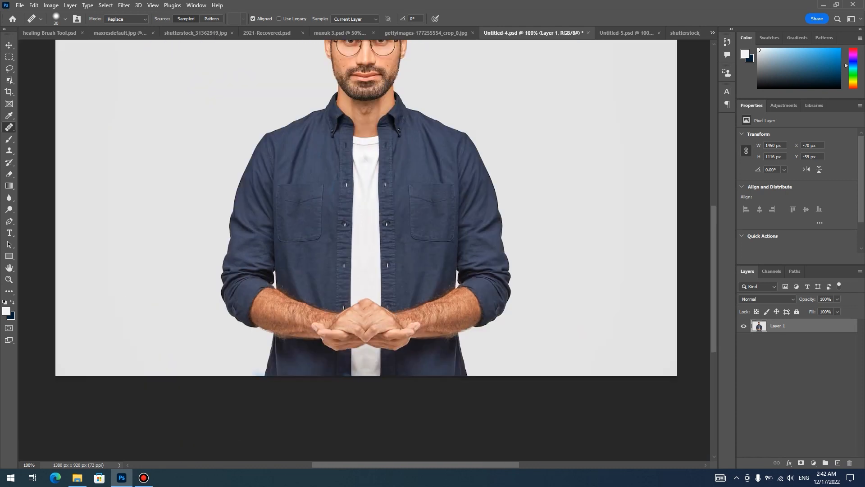
left_click_drag(332, 187, 309, 223)
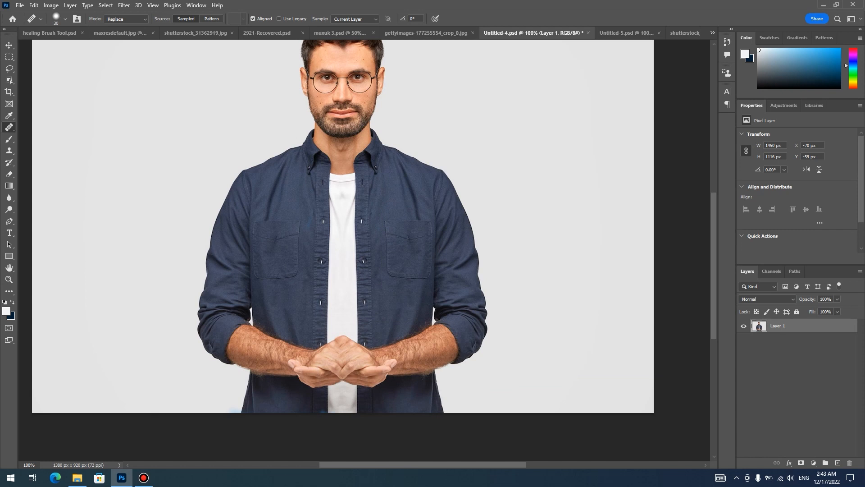
scroll(345, 251, "up", 3)
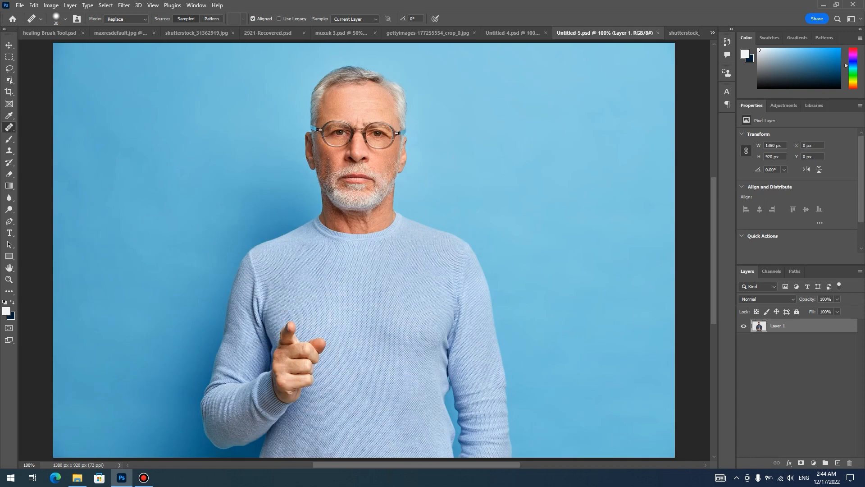
- Switch to the Untitled-5.psd image of the pointing man, show the rulers, and place a vertical guide down the middle of his face
left_click(627, 33)
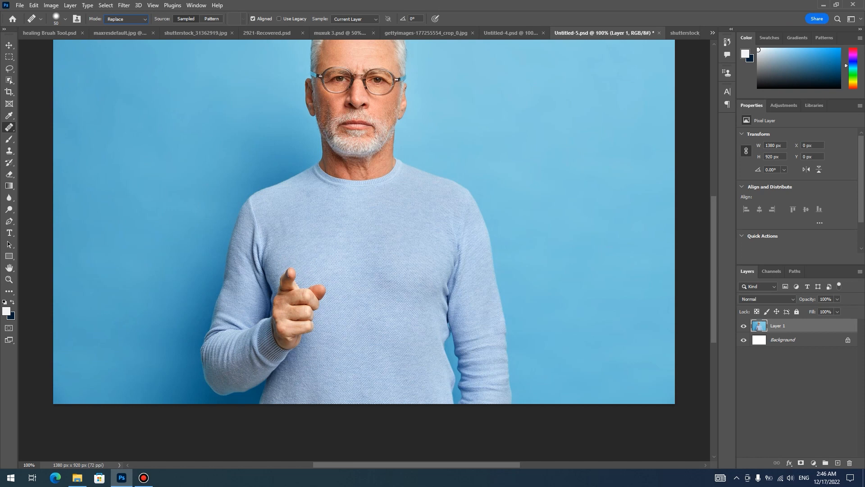
key("ctrl+r")
left_click_drag(22, 338, 362, 324)
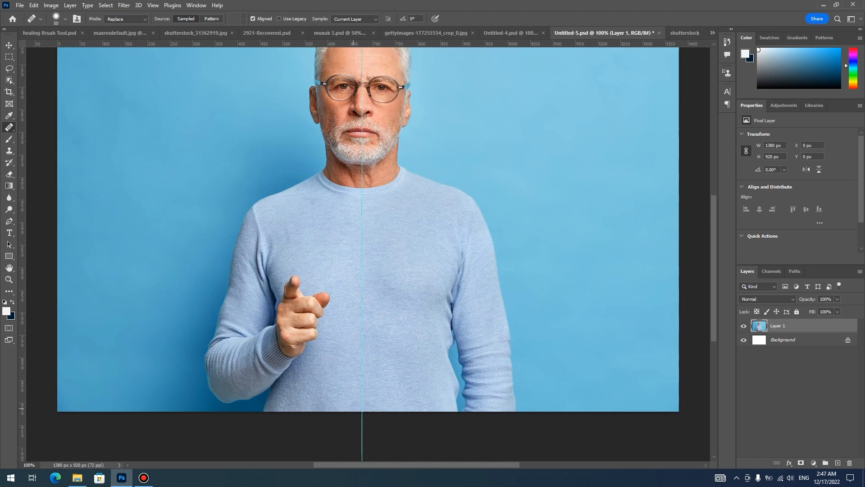
- Paint a mirrored copy of the sweater and lowered arm over the pointing hand and bent arm, enlarging the brush to 100 px
mouse_move(332, 405)
left_mouse_down()
mouse_move(369, 406)
mouse_move(270, 402)
mouse_move(266, 391)
mouse_move(275, 369)
mouse_move(315, 383)
mouse_move(317, 349)
mouse_move(332, 366)
mouse_move(315, 360)
mouse_move(317, 288)
mouse_move(331, 310)
left_mouse_up()
mouse_move(306, 345)
left_mouse_down()
mouse_move(297, 280)
mouse_move(299, 345)
mouse_move(288, 349)
mouse_move(279, 289)
mouse_move(285, 351)
left_mouse_up()
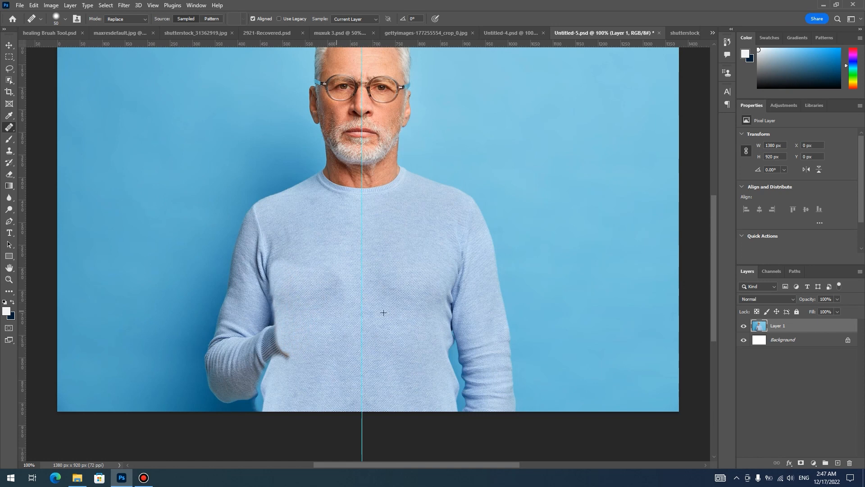
mouse_move(273, 291)
left_mouse_down()
mouse_move(277, 356)
mouse_move(261, 315)
mouse_move(245, 387)
mouse_move(258, 372)
left_mouse_up()
mouse_move(257, 411)
left_mouse_down()
mouse_move(239, 341)
mouse_move(227, 404)
mouse_move(204, 397)
mouse_move(211, 337)
mouse_move(248, 289)
mouse_move(243, 208)
mouse_move(271, 257)
left_mouse_up()
mouse_move(321, 299)
left_mouse_down()
mouse_move(269, 206)
mouse_move(237, 358)
left_mouse_up()
key("bracketright")
key("bracketright")
key("bracketright")
key("bracketright")
key("bracketright")
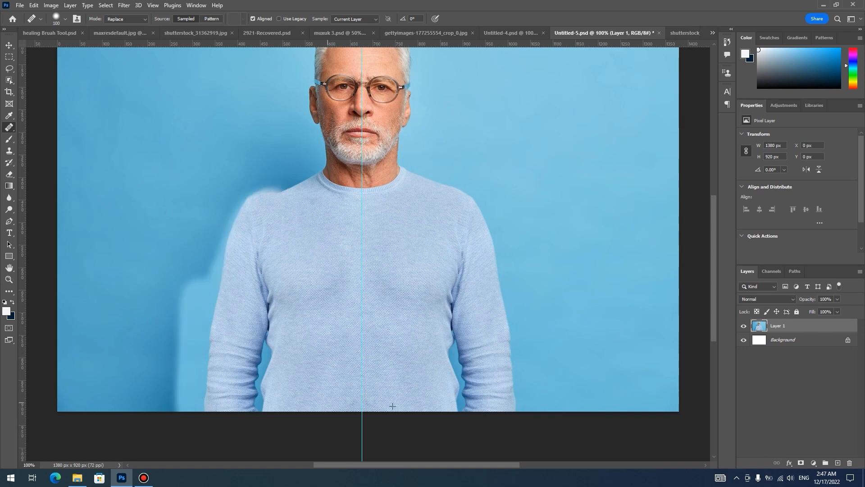
- Enlarge the brush to 400 px and paint the mirrored light-blue background over the shadow beside the man's new arm and shoulder
key("ctrl+minus")
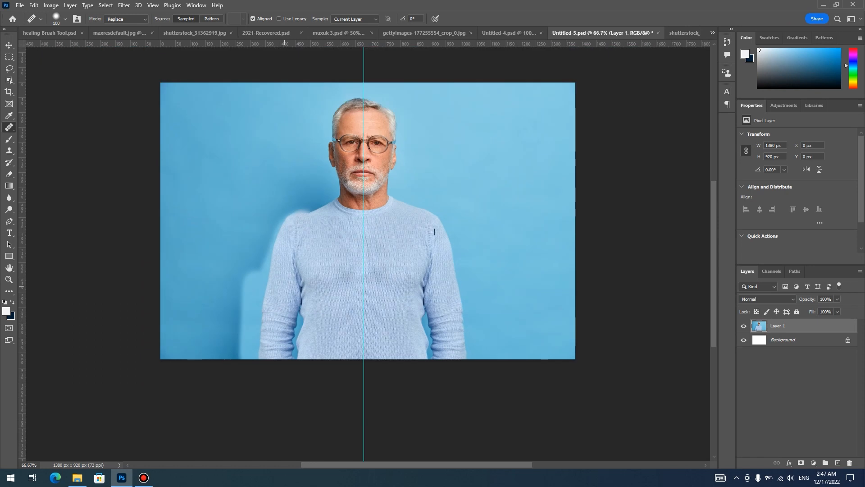
key("bracketright")
key("bracketright")
key("bracketright")
key("bracketright")
key("bracketright")
key("bracketright")
key("bracketright")
mouse_move(290, 226)
left_mouse_down()
mouse_move(243, 282)
mouse_move(173, 316)
mouse_move(190, 289)
mouse_move(188, 218)
mouse_move(204, 135)
mouse_move(217, 168)
mouse_move(226, 249)
mouse_move(210, 237)
mouse_move(202, 206)
mouse_move(180, 254)
left_mouse_up()
key("ctrl+plus")
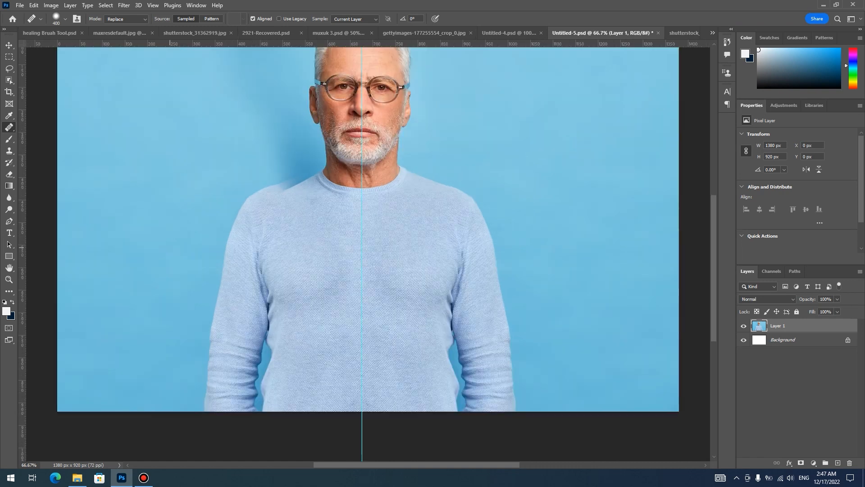
- Reduce the brush to 70 px and paint the mirrored light-blue background over the shadow just above the man's new shoulder
key("bracketleft")
key("bracketleft")
key("bracketleft")
key("bracketleft")
left_click(270, 209)
key("bracketleft")
key("bracketleft")
left_click(277, 197)
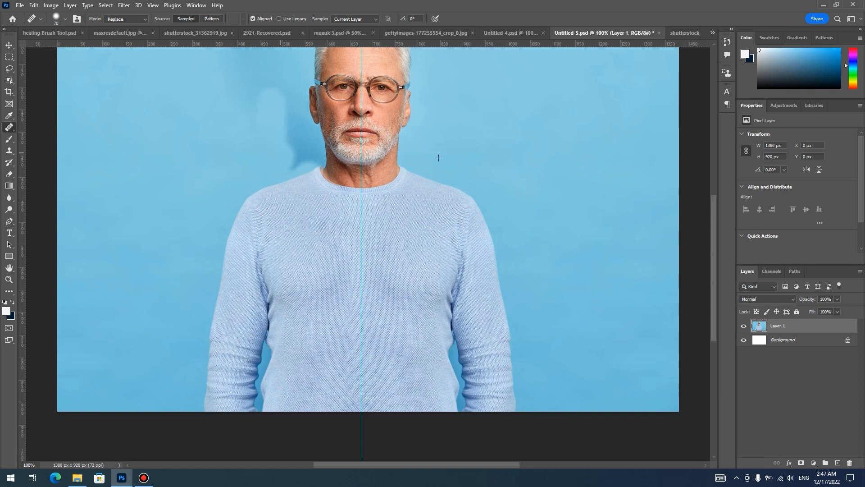
- Paint the mirrored background over the tall shadow beside the man's head, ear and neck
scroll(369, 253, "up", 3)
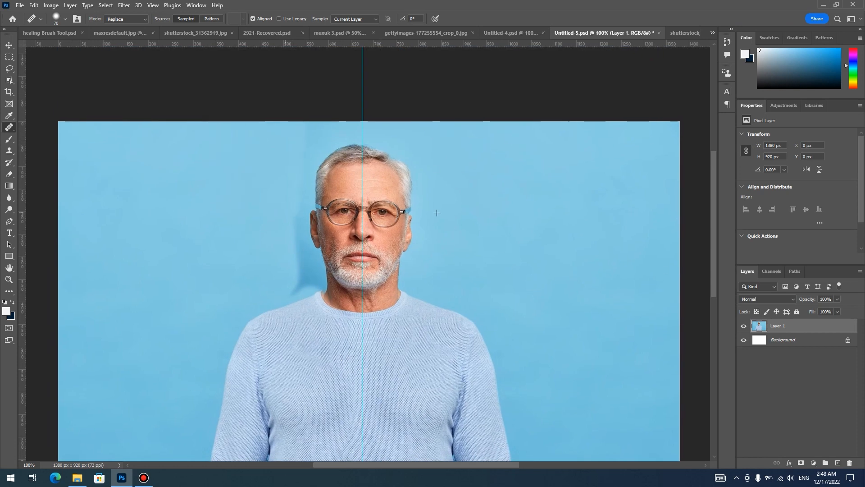
mouse_move(290, 247)
left_mouse_down()
mouse_move(298, 279)
mouse_move(294, 182)
left_mouse_up()
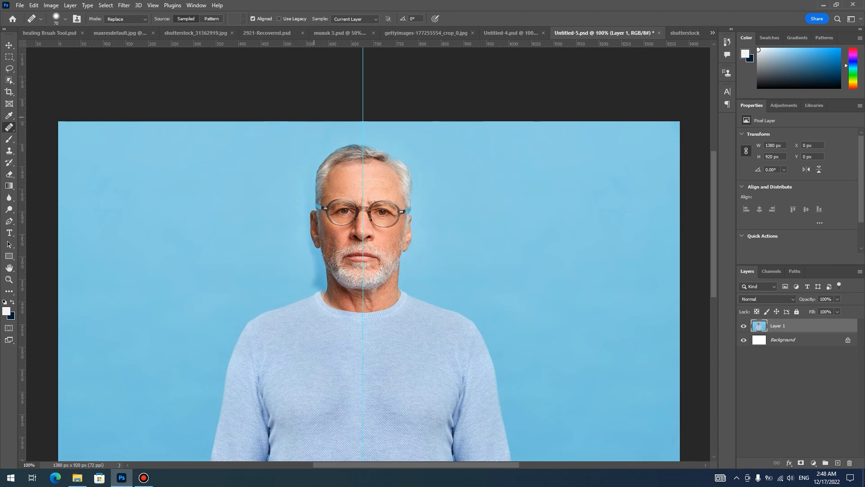
key("ctrl+plus")
left_click_drag(246, 261, 273, 265)
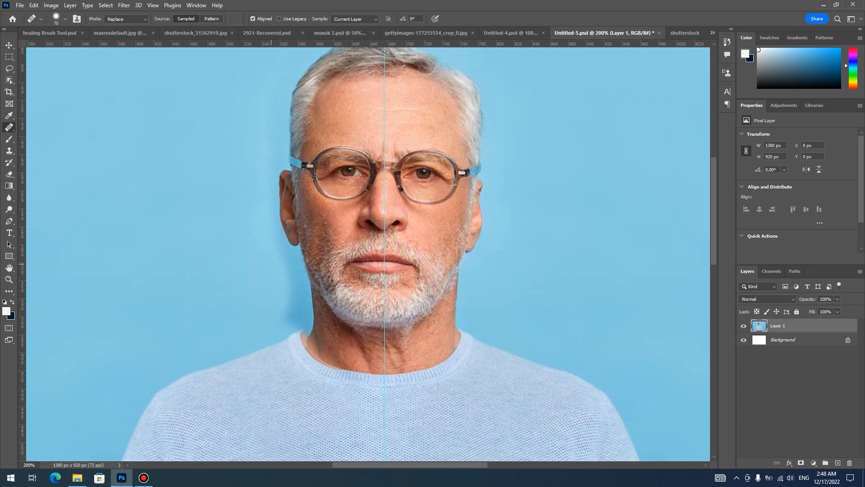
- Reduce the brush size and paint background over the narrow dark shadow close to the man's neck
key("bracketleft")
key("bracketleft")
key("bracketleft")
key("bracketleft")
key("bracketleft")
key("bracketleft")
key("bracketleft")
key("bracketleft")
mouse_move(291, 310)
left_mouse_down()
mouse_move(286, 250)
mouse_move(297, 280)
left_mouse_up()
- Set the Healing Brush mode to Normal and blend the shadow just above the sweater collar beside the neck
left_click(142, 19)
left_click(128, 26)
key("bracketright")
left_click(294, 321)
- With a 30 px brush, paint the mirrored neck and jaw edge over the shadow and retouch the background below the ear
key("bracketright")
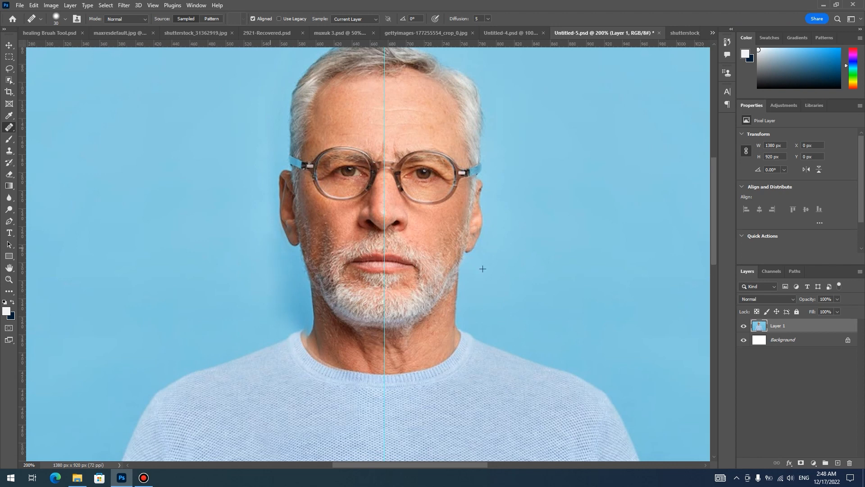
mouse_move(293, 301)
left_mouse_down()
mouse_move(299, 321)
mouse_move(306, 289)
mouse_move(302, 334)
mouse_move(309, 265)
left_mouse_up()
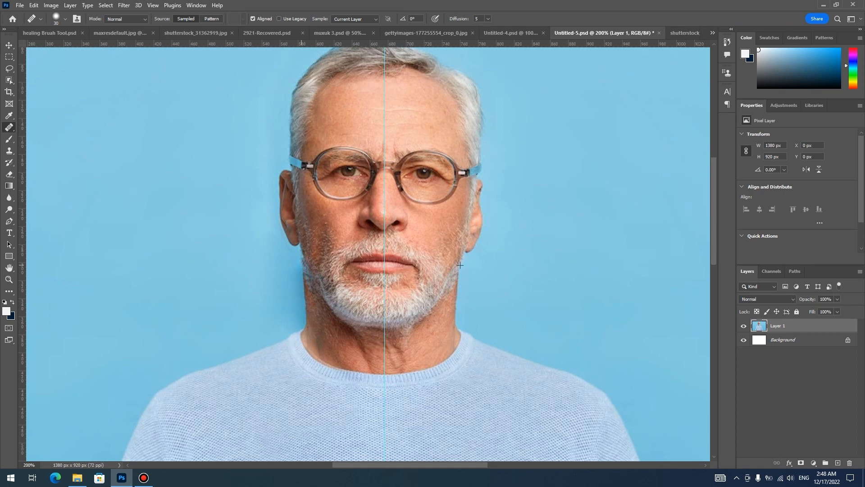
left_click(303, 262)
left_click_drag(306, 292, 317, 316)
mouse_move(271, 270)
left_mouse_down()
mouse_move(293, 260)
mouse_move(279, 245)
left_mouse_up()
left_click_drag(284, 272, 285, 276)
- Reduce the brush to 7 px and clean up the residue around the man's earlobe, jaw and adjoining background
key("ctrl+plus")
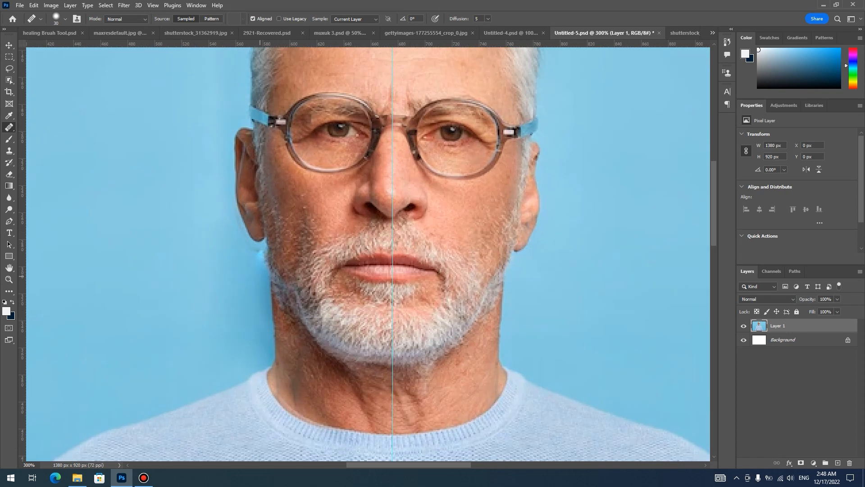
key("bracketleft")
key("bracketleft")
key("bracketleft")
key("bracketleft")
key("bracketleft")
left_click_drag(255, 250, 249, 244)
left_click(247, 241)
left_click(250, 263, "alt")
left_click_drag(265, 252, 246, 240)
left_click(220, 258)
left_click(215, 248, "alt")
key("ctrl+minus")
key("ctrl+minus")
key("ctrl+minus")
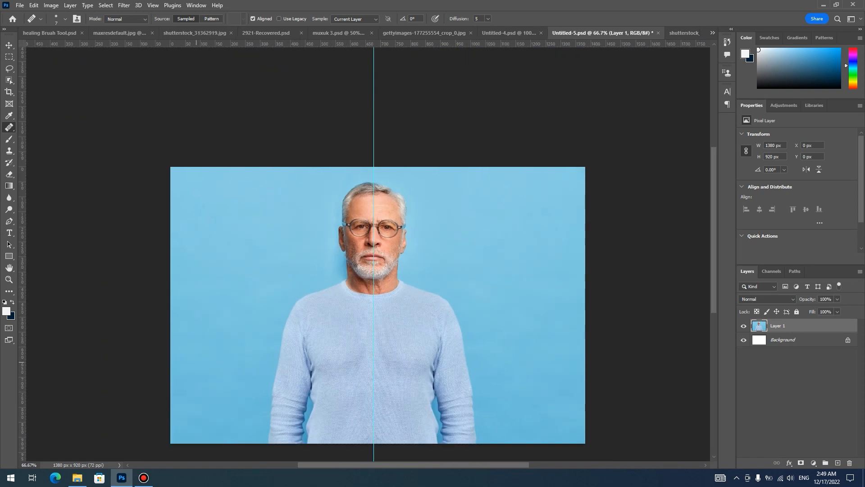
key("ctrl+plus")
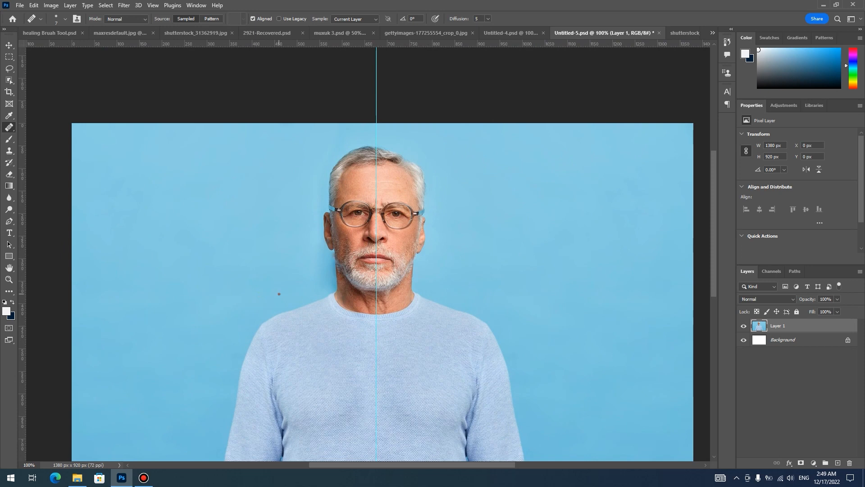